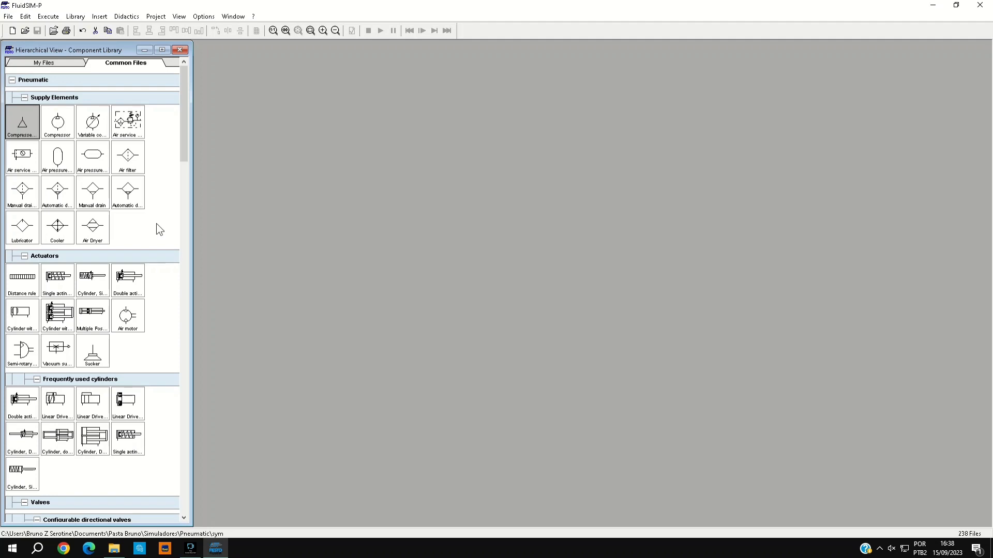
# - Examine the component library's categories, from pneumatic supply elements, actuators and valves through electrical controls, digital technique, GRAFCET and miscellaneous symbols
pyautogui.scroll(-2, 157, 225)
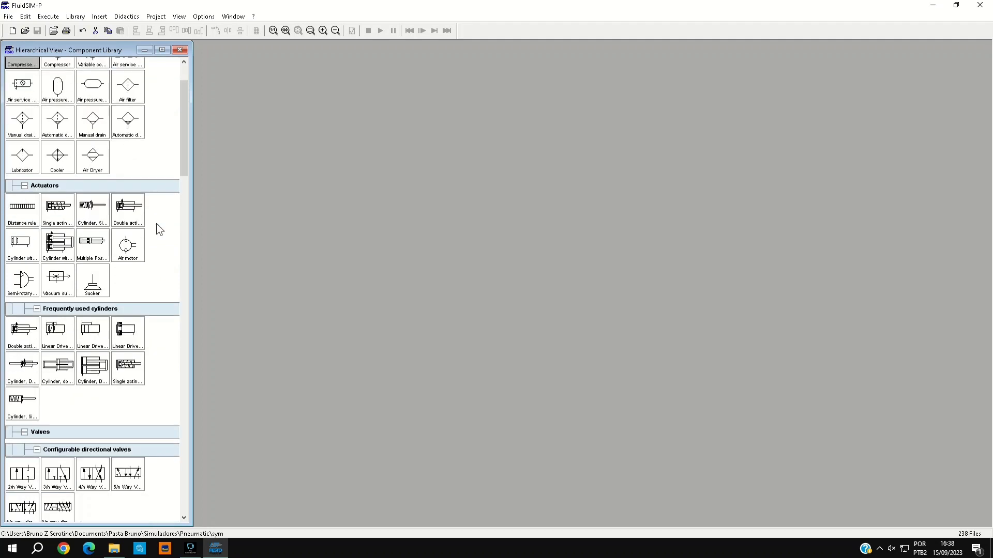
pyautogui.scroll(-2, 157, 225)
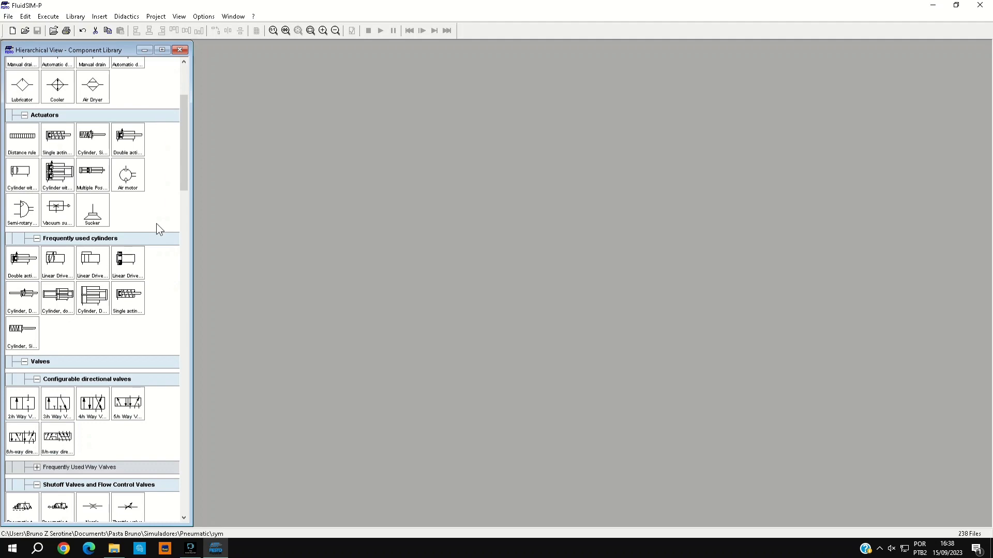
pyautogui.scroll(-2, 157, 223)
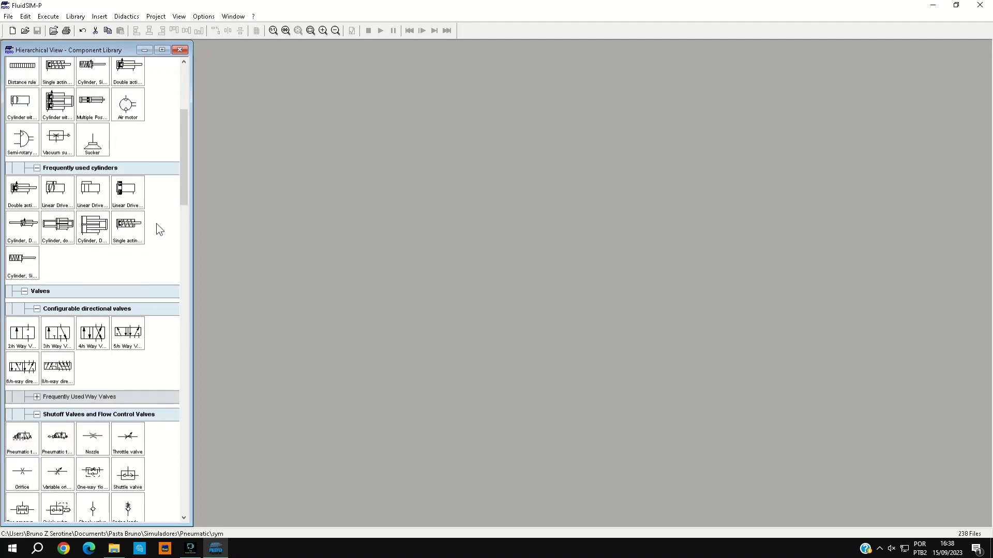
pyautogui.scroll(-1, 159, 229)
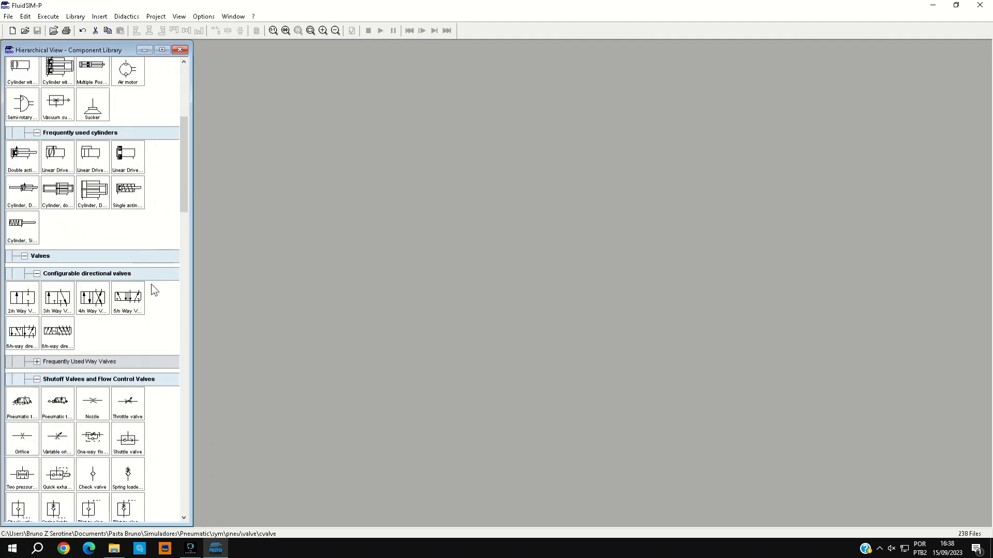
pyautogui.scroll(-1, 155, 294)
pyautogui.scroll(-1, 157, 301)
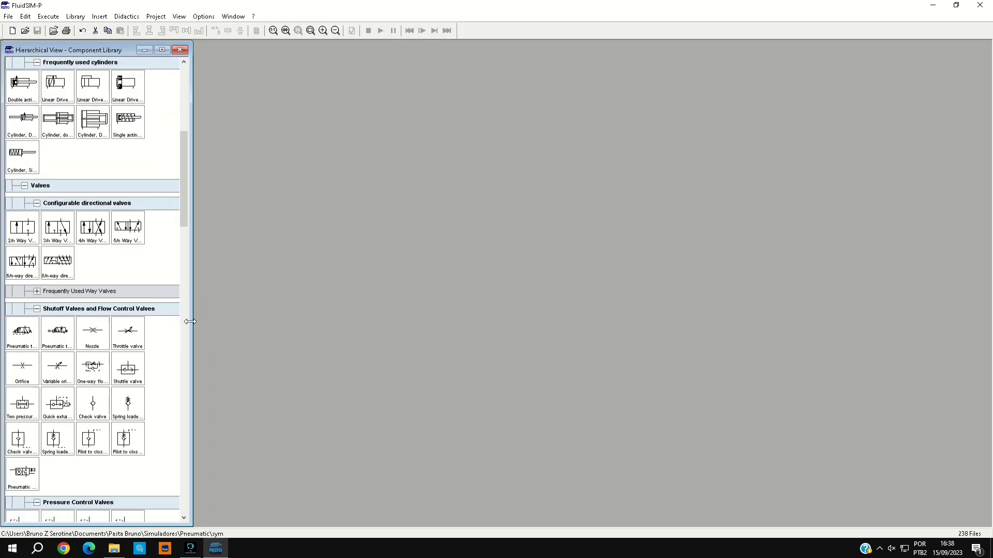
pyautogui.scroll(-2, 183, 327)
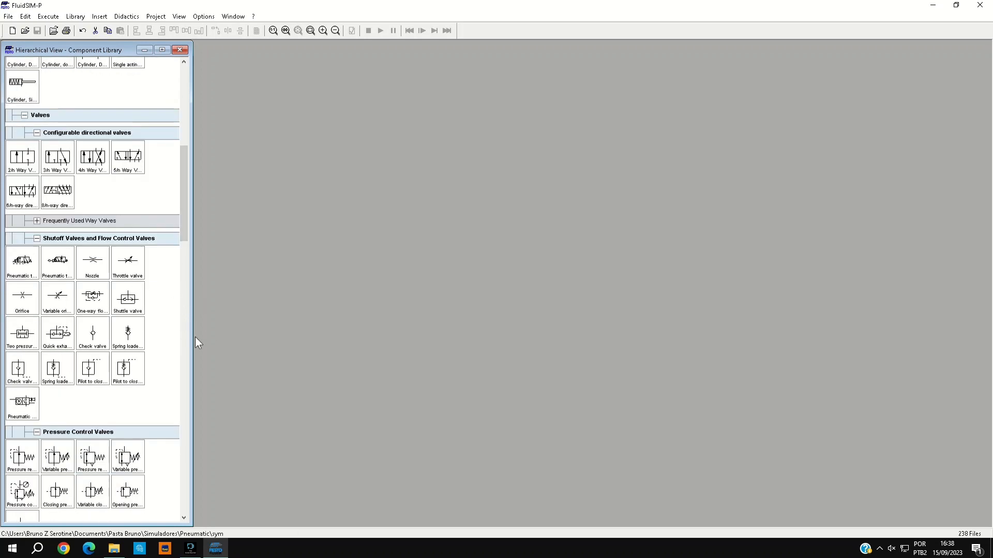
pyautogui.scroll(-5, 172, 349)
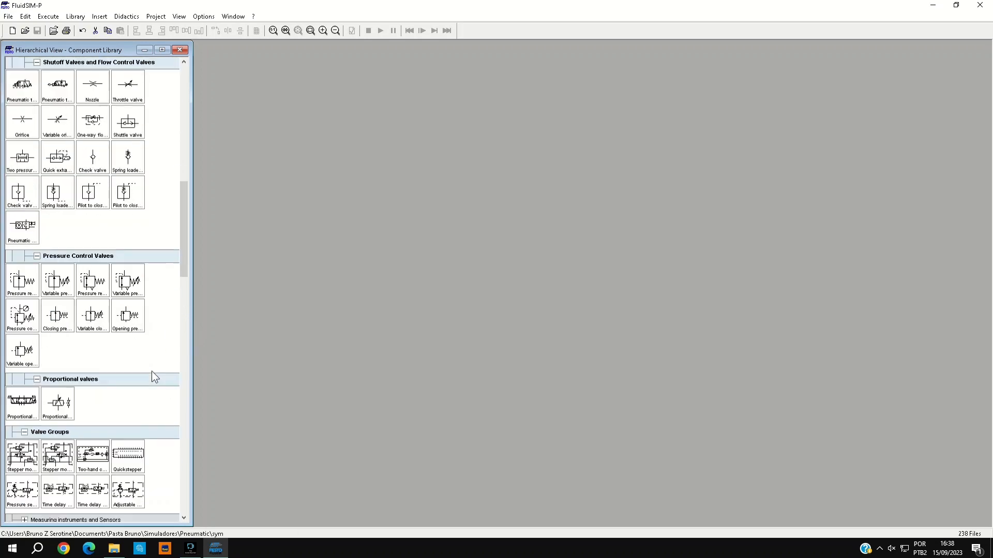
pyautogui.scroll(-2, 153, 372)
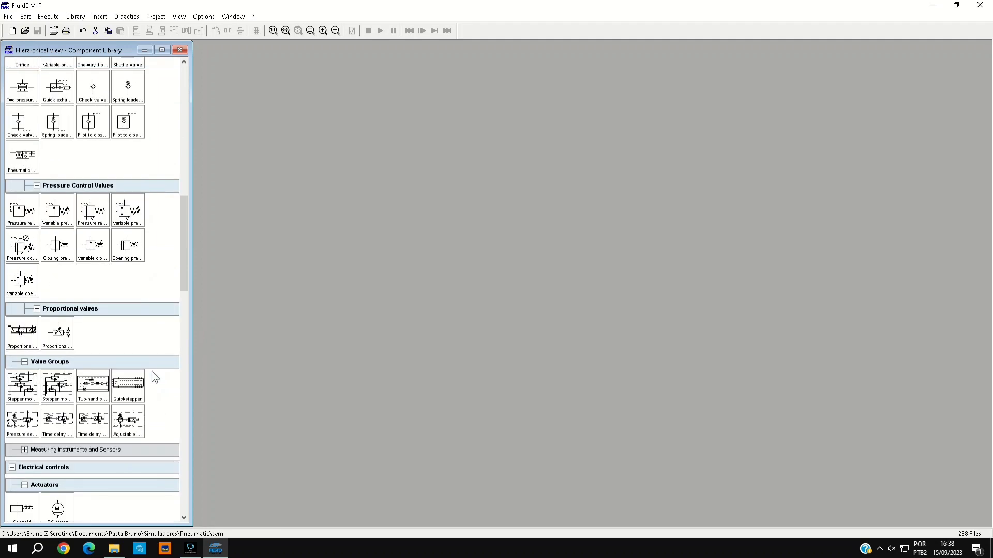
pyautogui.scroll(-3, 153, 372)
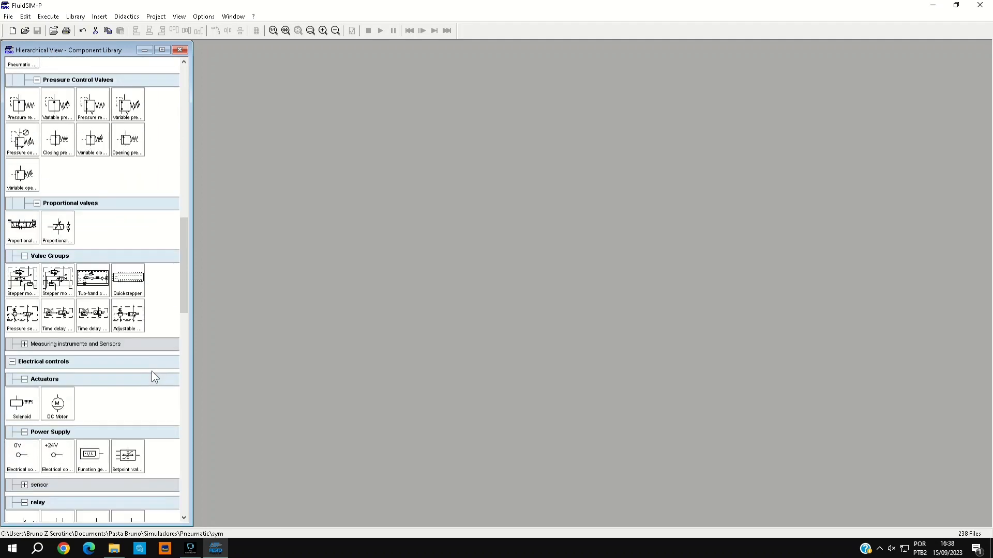
pyautogui.scroll(-3, 153, 372)
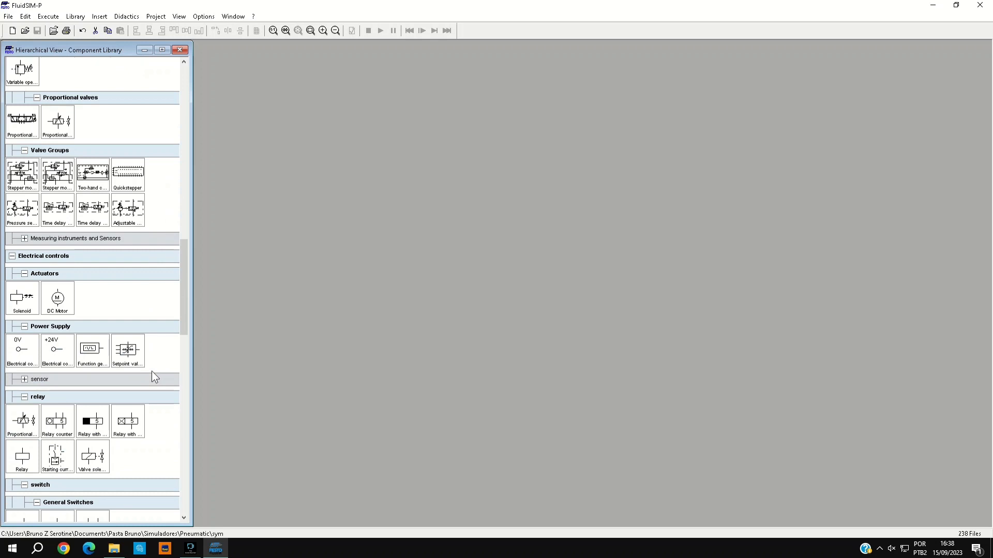
pyautogui.scroll(-1, 174, 358)
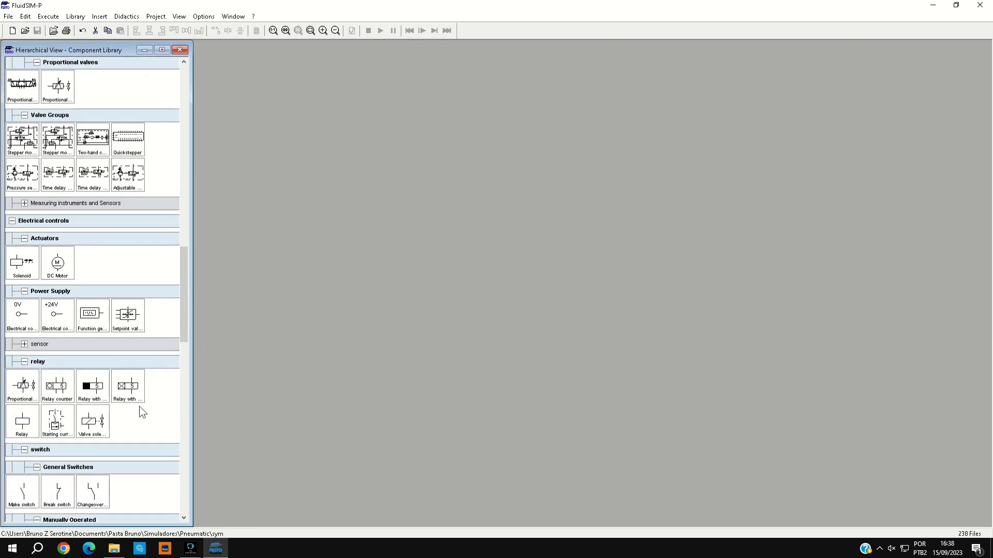
pyautogui.scroll(-3, 140, 411)
pyautogui.scroll(-4, 139, 411)
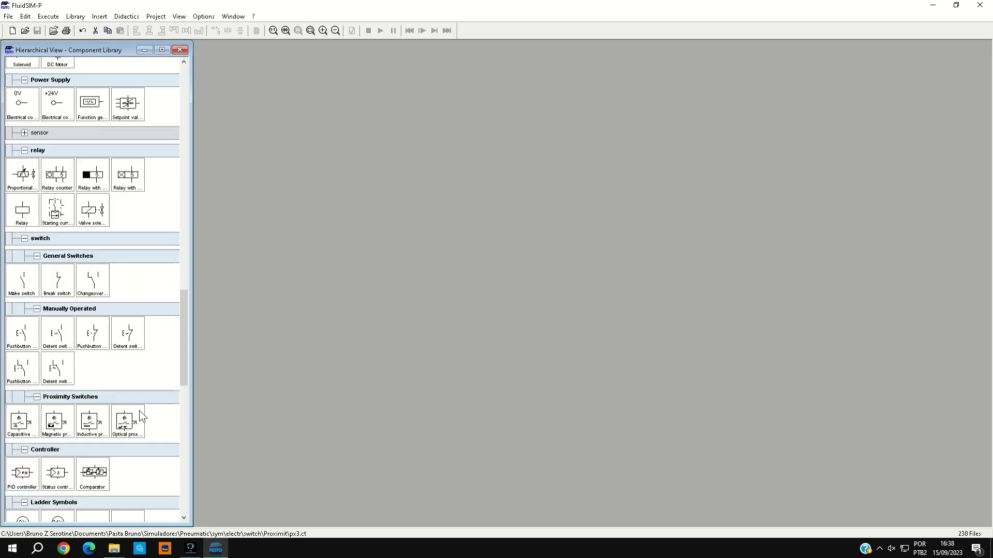
pyautogui.scroll(-3, 138, 410)
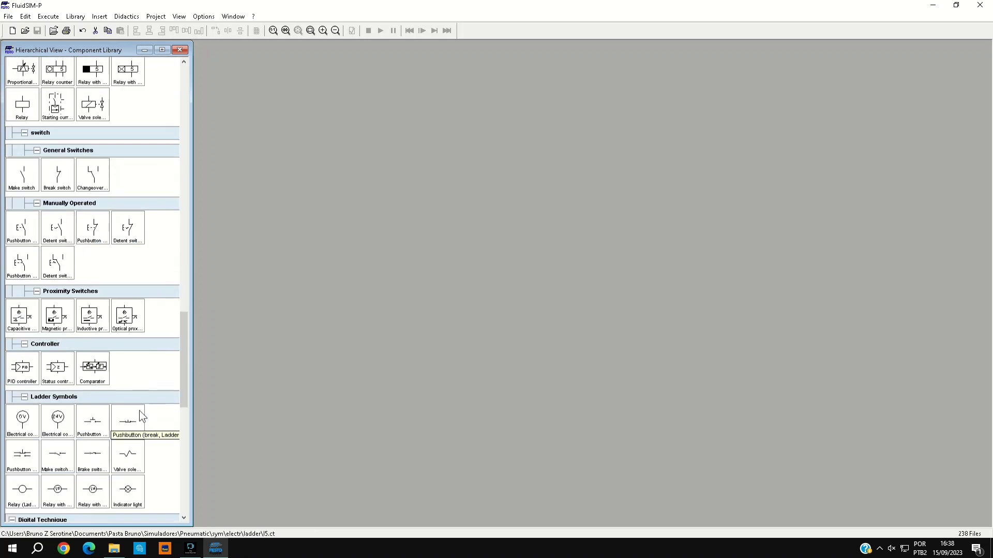
pyautogui.scroll(-3, 155, 452)
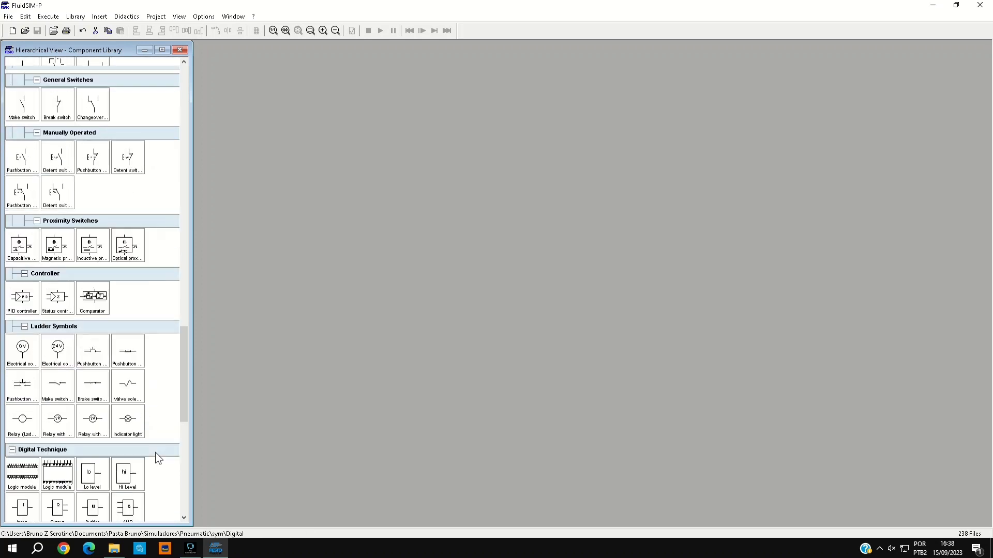
pyautogui.scroll(-5, 157, 444)
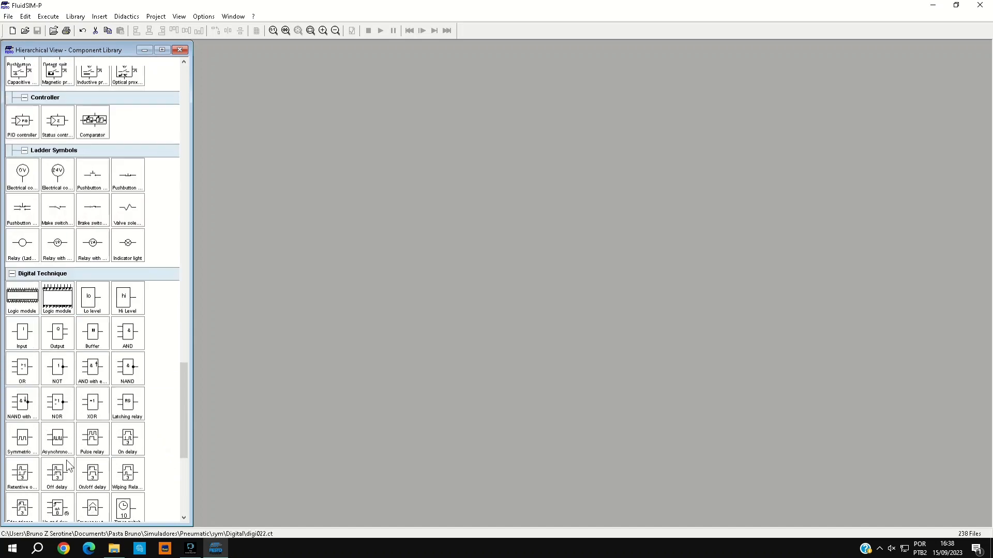
pyautogui.scroll(-3, 158, 451)
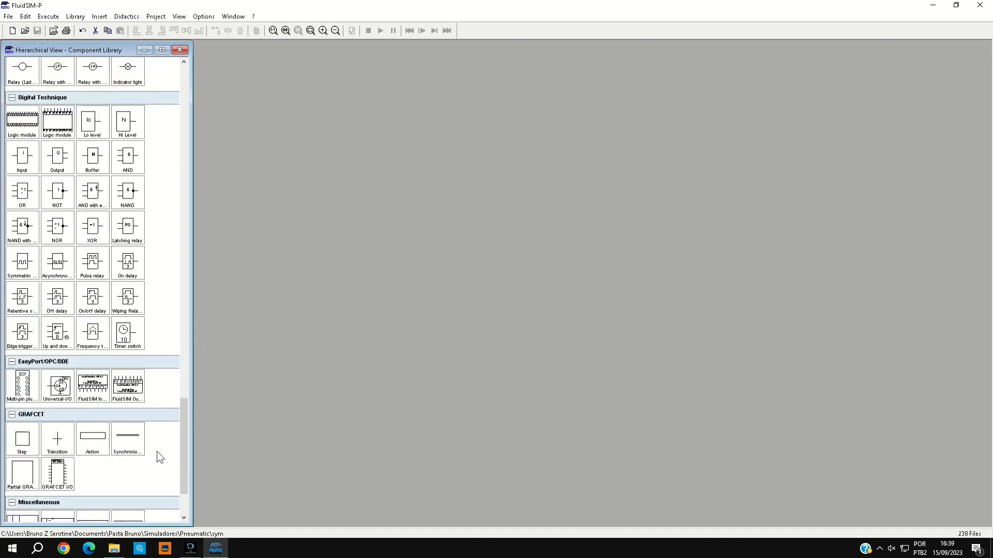
pyautogui.scroll(-3, 156, 451)
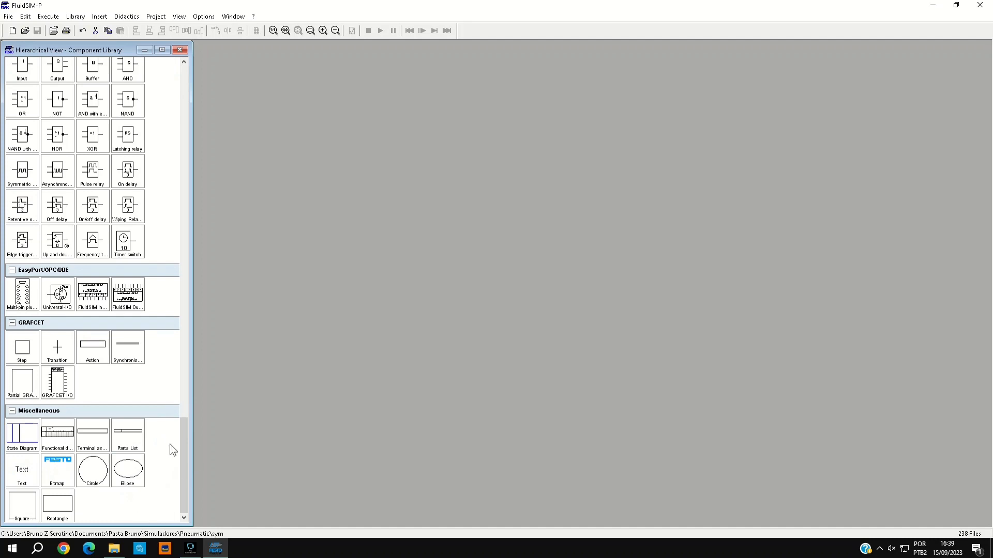
pyautogui.scroll(15, 173, 392)
pyautogui.scroll(15, 173, 392)
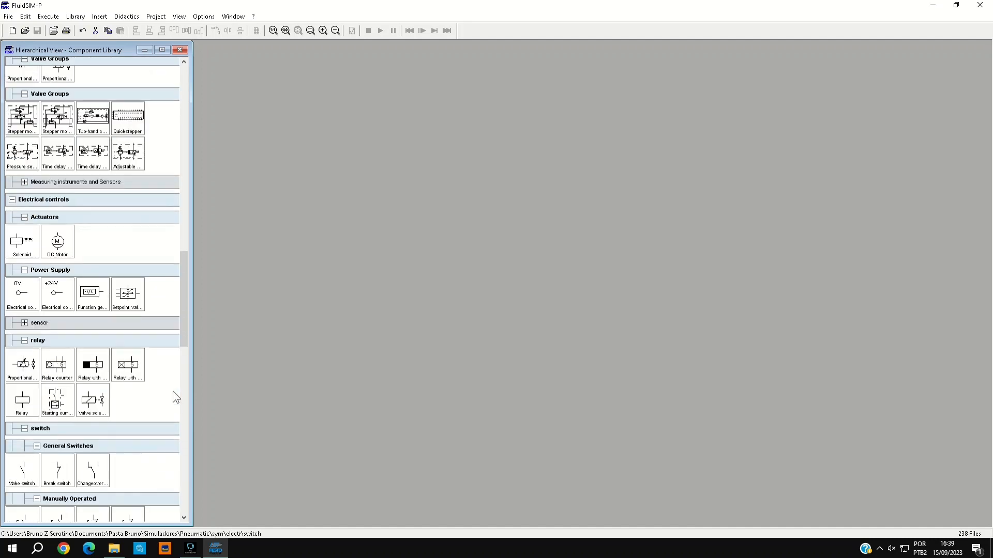
pyautogui.scroll(10, 174, 396)
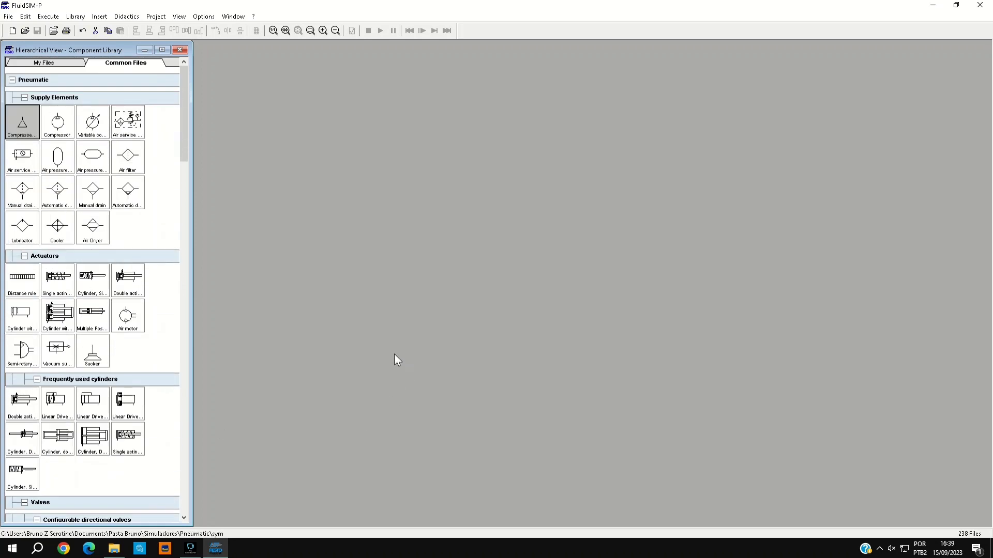
# - Create a new blank circuit drawing
pyautogui.click(24, 30)
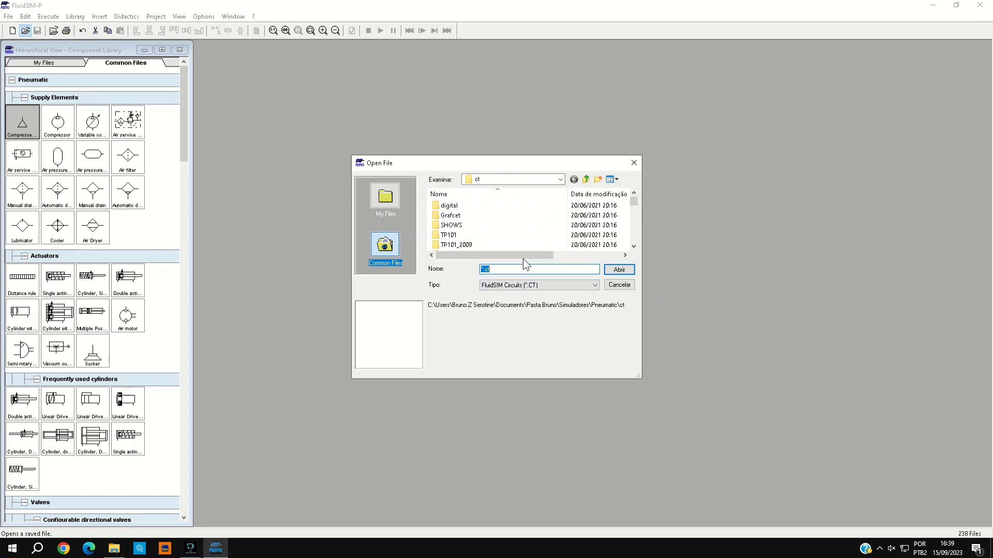
pyautogui.click(633, 164)
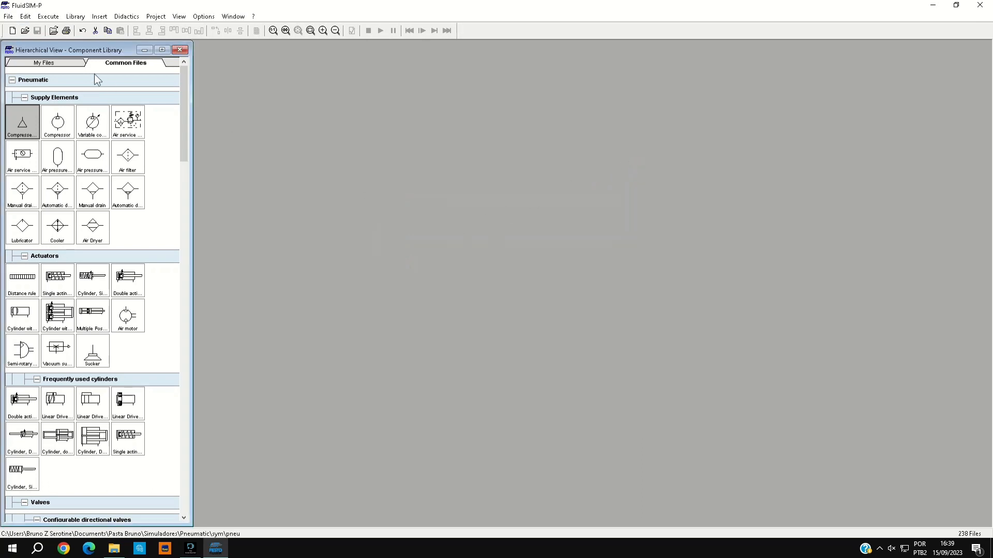
pyautogui.click(13, 32)
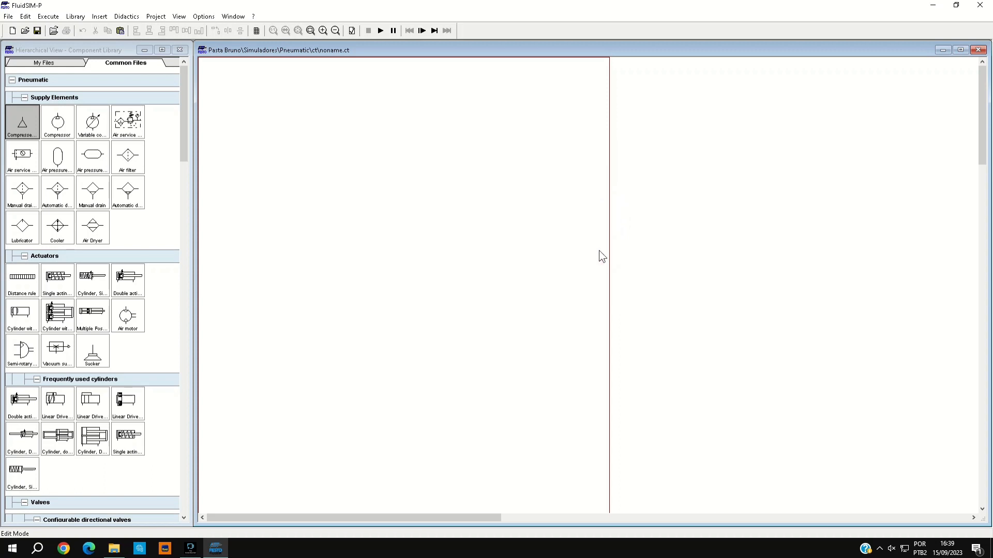
# - Set the new circuit's drawing size to the standard format DIN A3, 297 x 420 mm
pyautogui.click(8, 17)
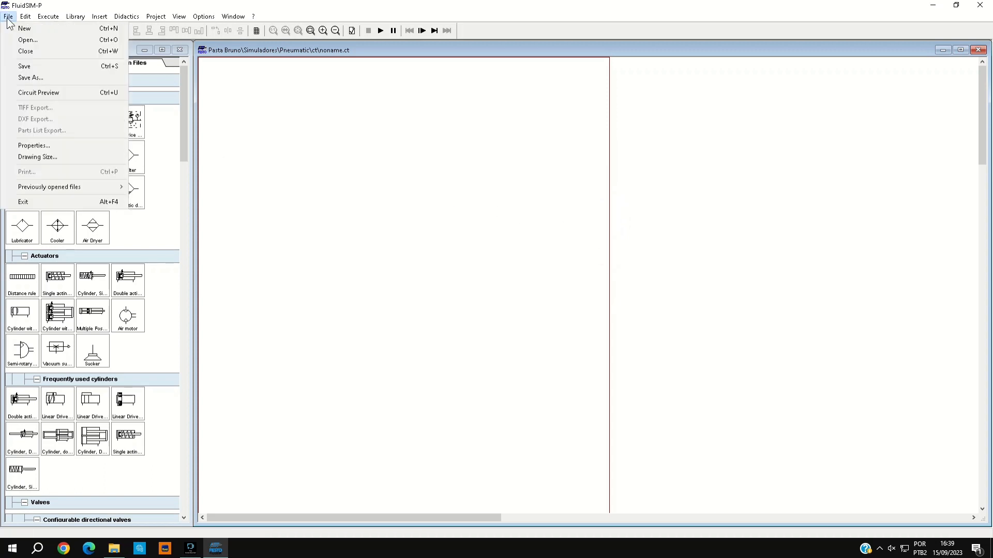
pyautogui.click(33, 157)
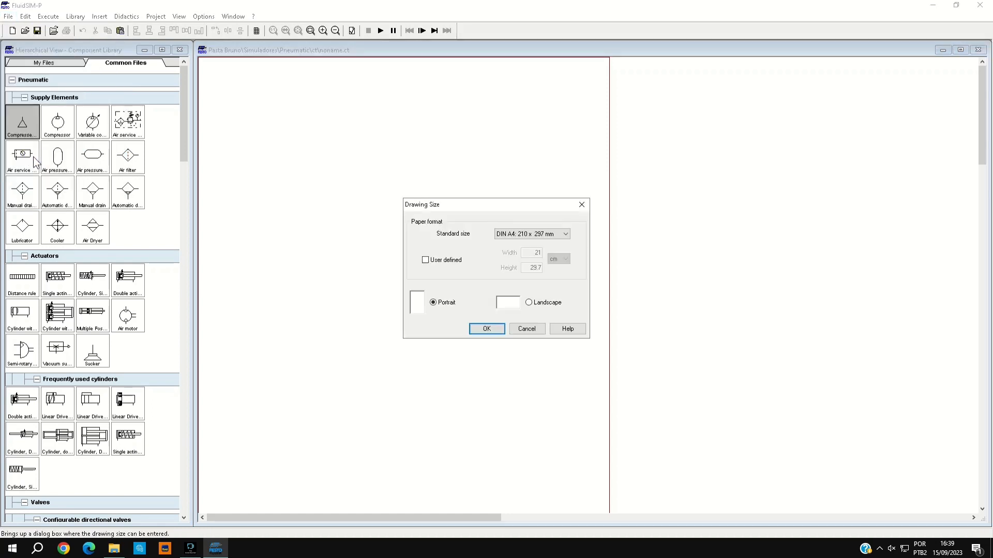
pyautogui.click(556, 235)
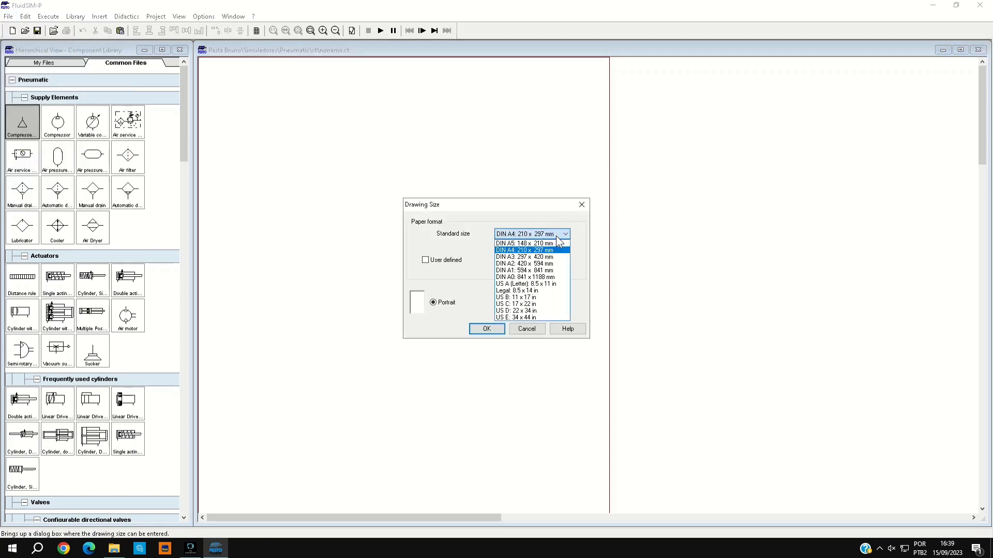
pyautogui.click(513, 256)
pyautogui.click(508, 302)
pyautogui.click(486, 329)
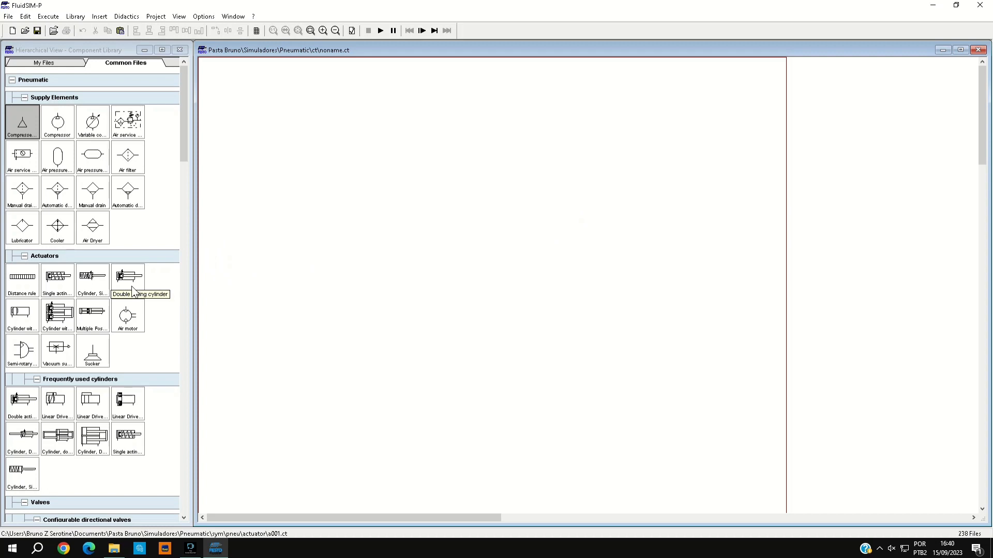
# - Place a double acting cylinder in the upper part of the drawing and a configurable 5/n way valve directly below it
pyautogui.moveTo(132, 287); pyautogui.dragTo(333, 174)
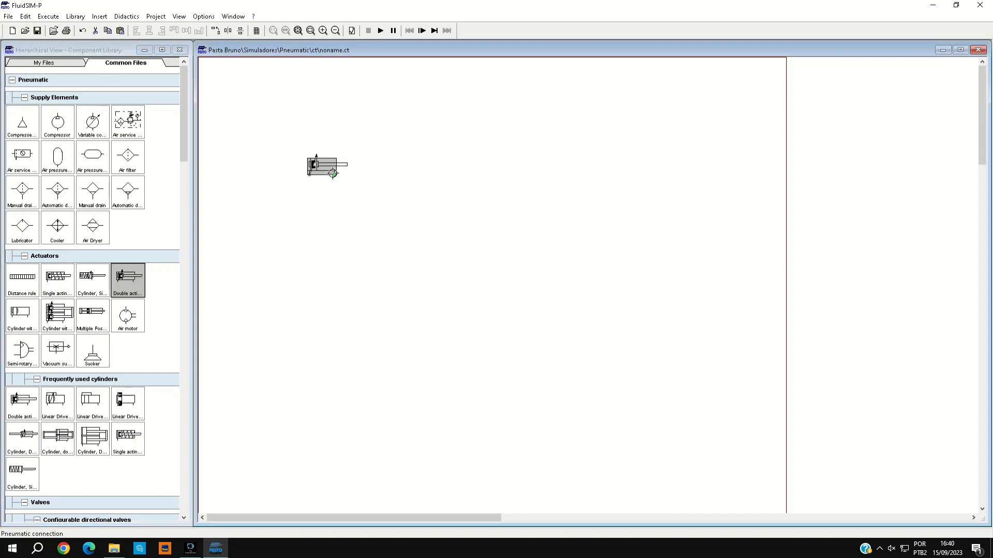
pyautogui.click(298, 218)
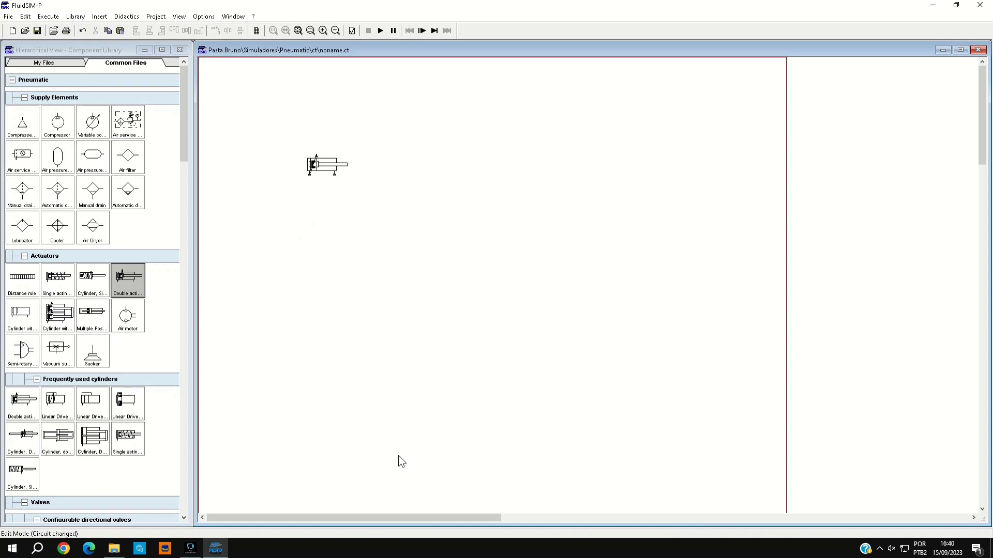
pyautogui.scroll(-1, 136, 352)
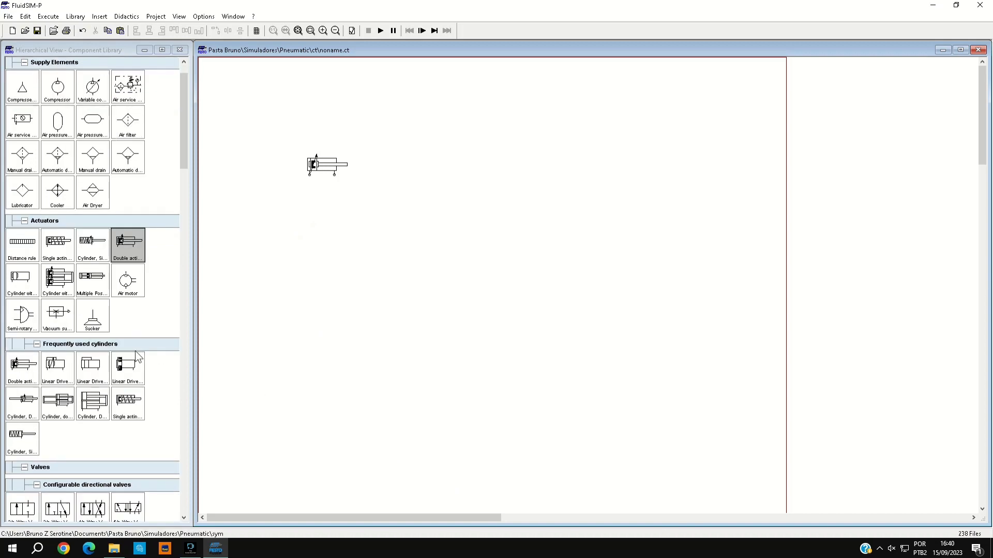
pyautogui.scroll(-3, 136, 352)
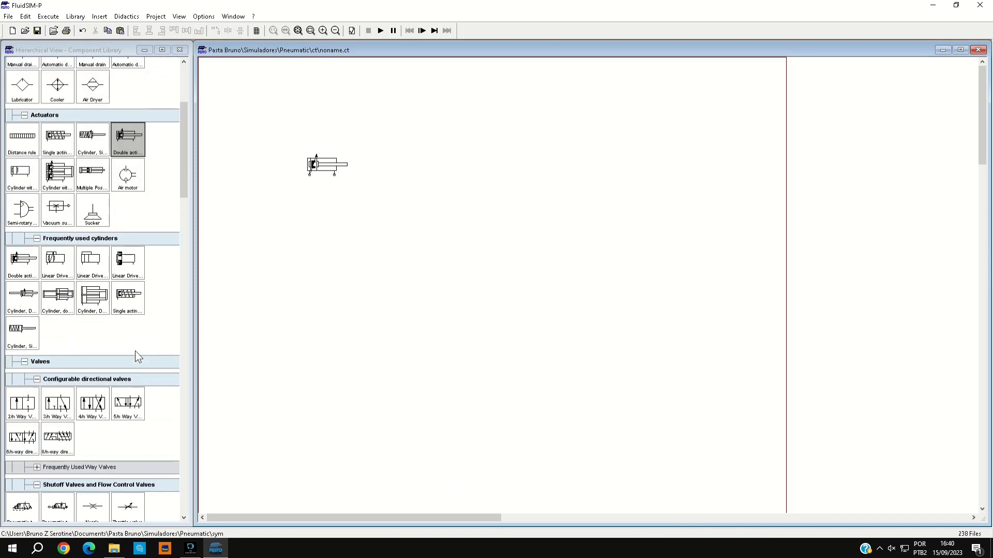
pyautogui.scroll(-1, 134, 353)
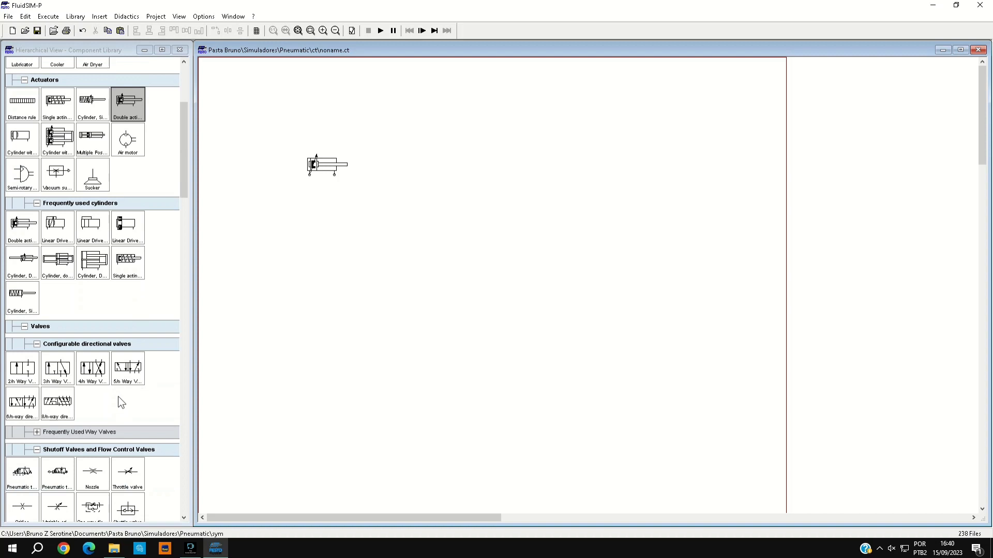
pyautogui.moveTo(117, 374); pyautogui.dragTo(314, 221)
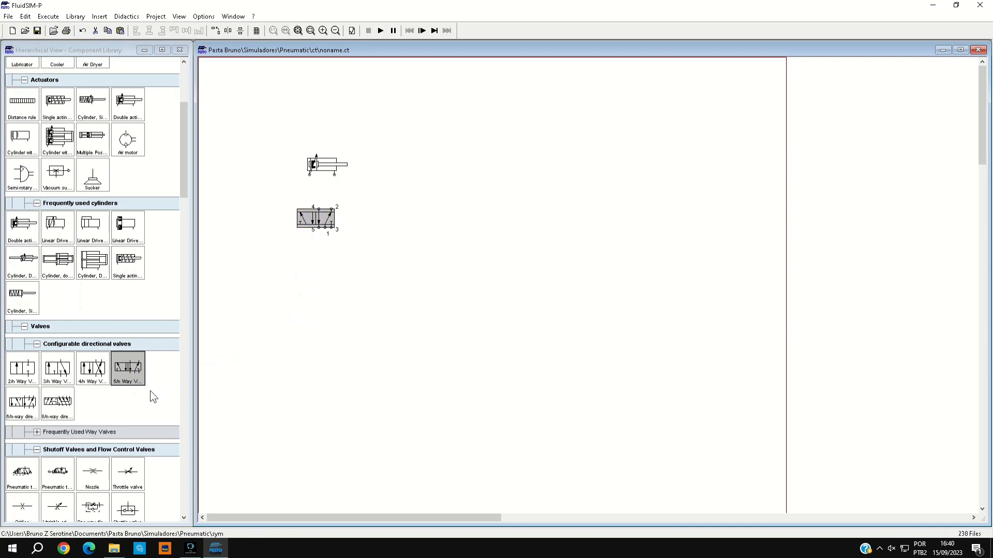
# - Place a compressed air supply below the 5/n way valve and connect it to the valve's port 1
pyautogui.scroll(-1, 151, 392)
pyautogui.scroll(6, 151, 393)
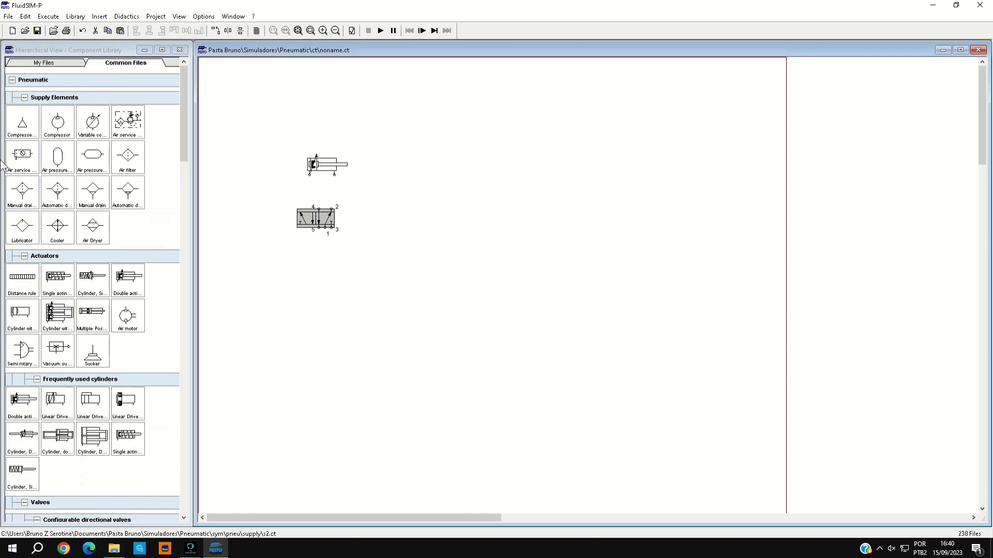
pyautogui.moveTo(20, 125); pyautogui.dragTo(325, 246)
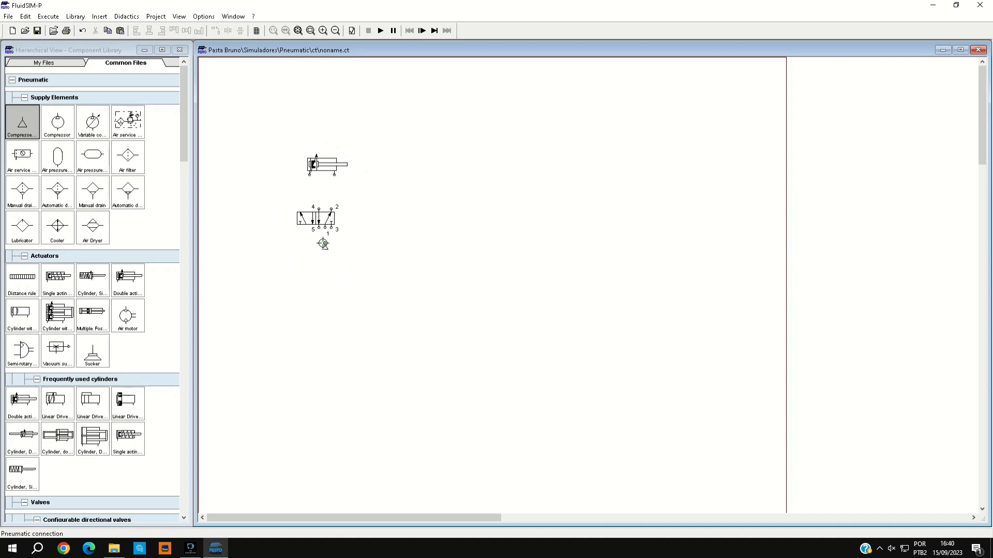
pyautogui.moveTo(325, 243); pyautogui.dragTo(323, 228)
pyautogui.scroll(-2, 171, 428)
pyautogui.scroll(1, 168, 431)
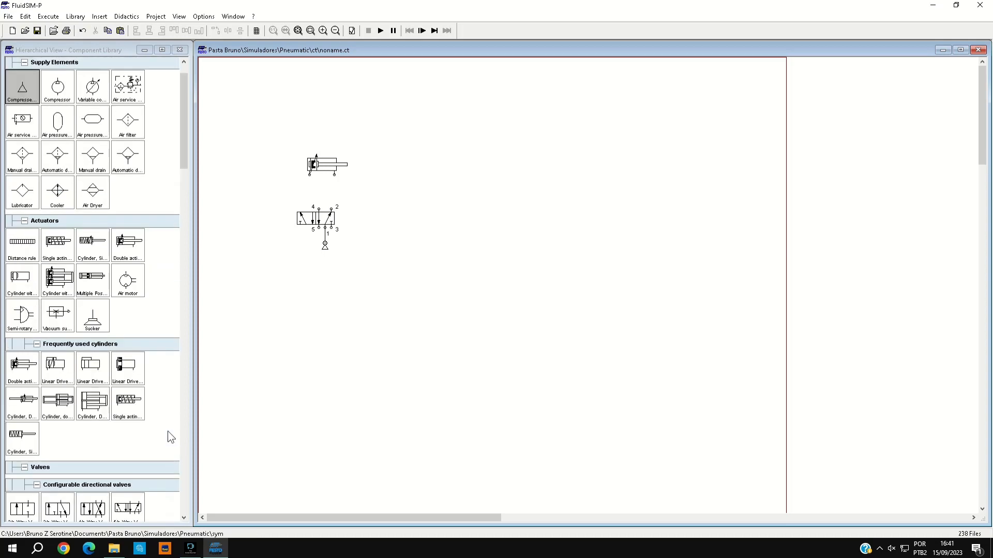
# - Connect the 5/n way valve's ports 2 and 4 to the right and left ports of the double acting cylinder
pyautogui.scroll(-3, 168, 431)
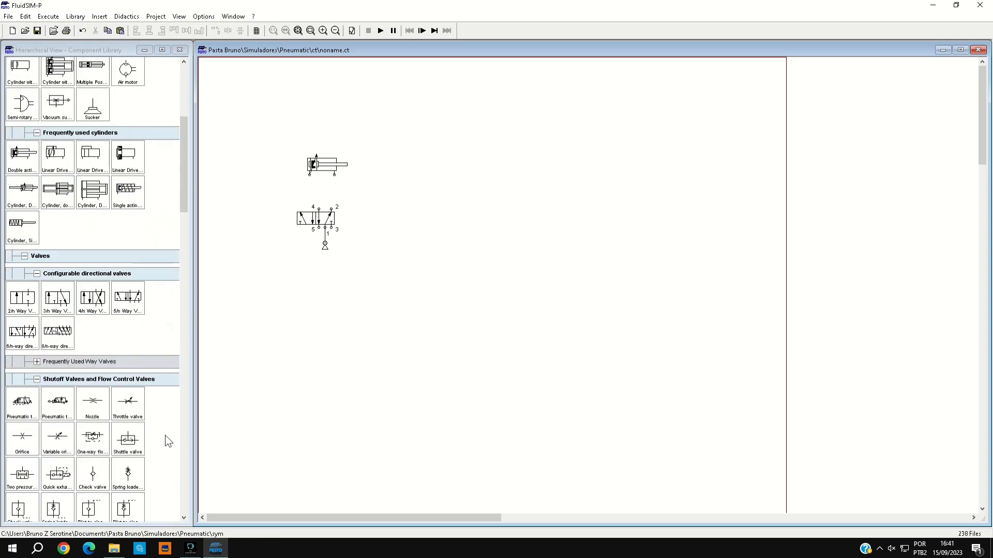
pyautogui.scroll(-1, 163, 437)
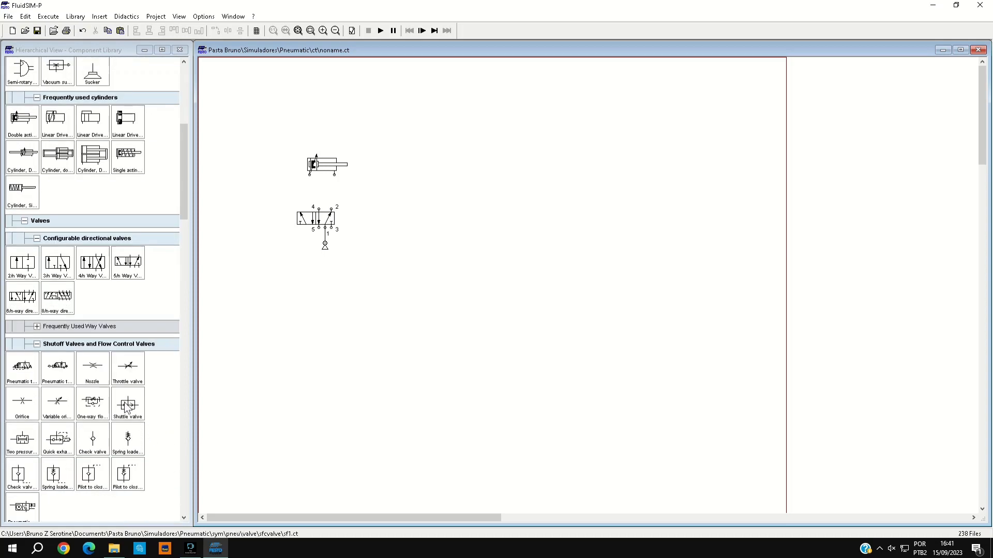
pyautogui.click(127, 440)
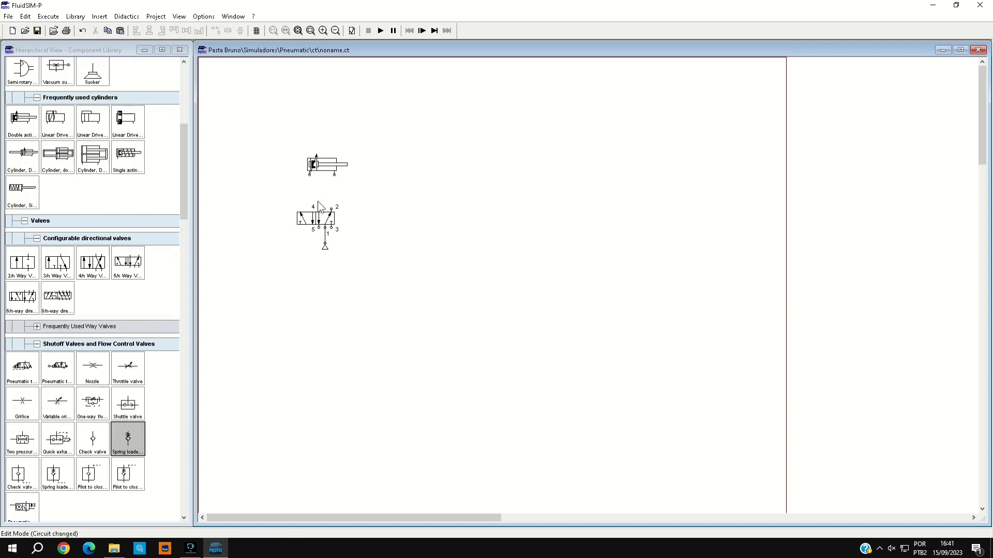
pyautogui.moveTo(332, 208); pyautogui.dragTo(335, 175)
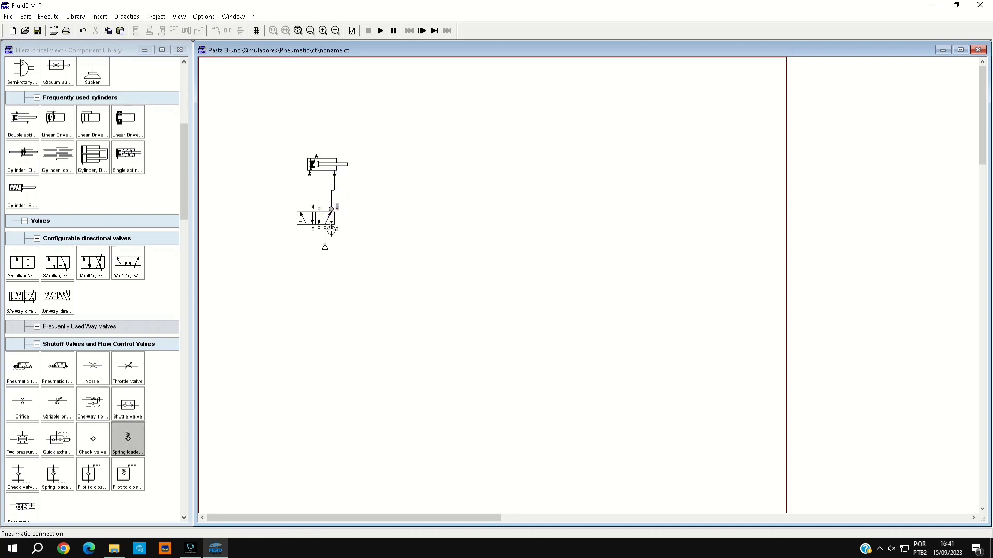
pyautogui.moveTo(318, 208); pyautogui.dragTo(309, 175)
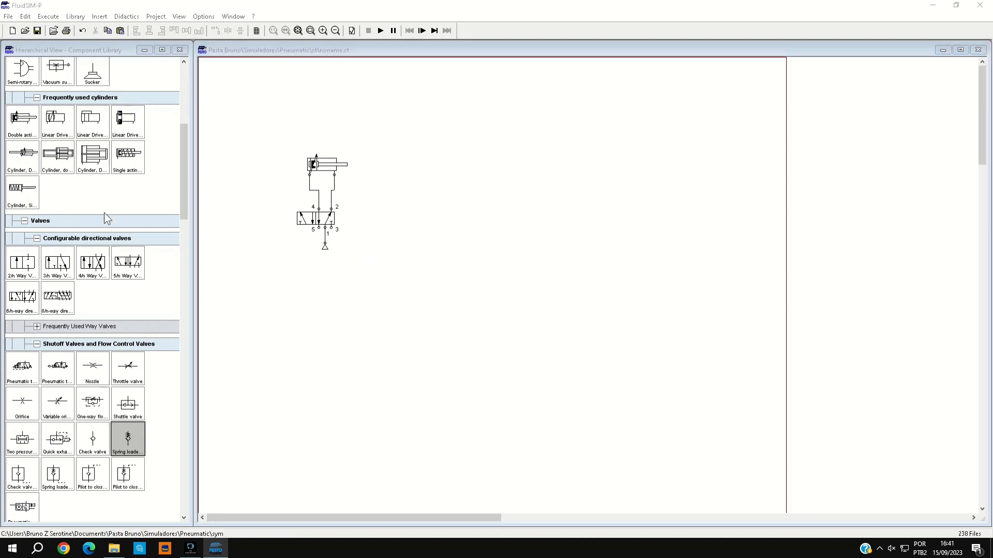
pyautogui.click(379, 31)
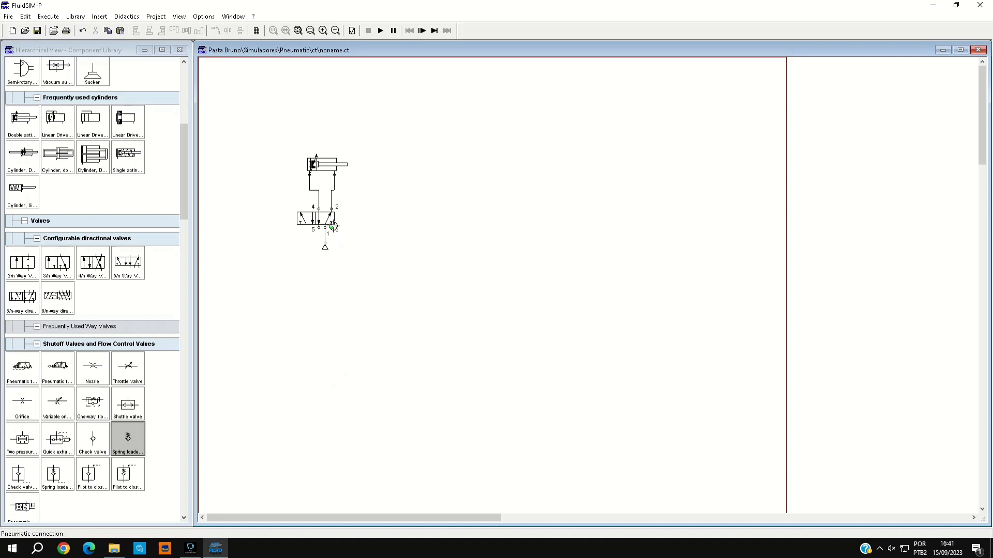
# - Fit silencer terminators on exhaust ports 3 and 5 of the 5/n way valve
pyautogui.click(332, 230)
pyautogui.doubleClick(331, 230)
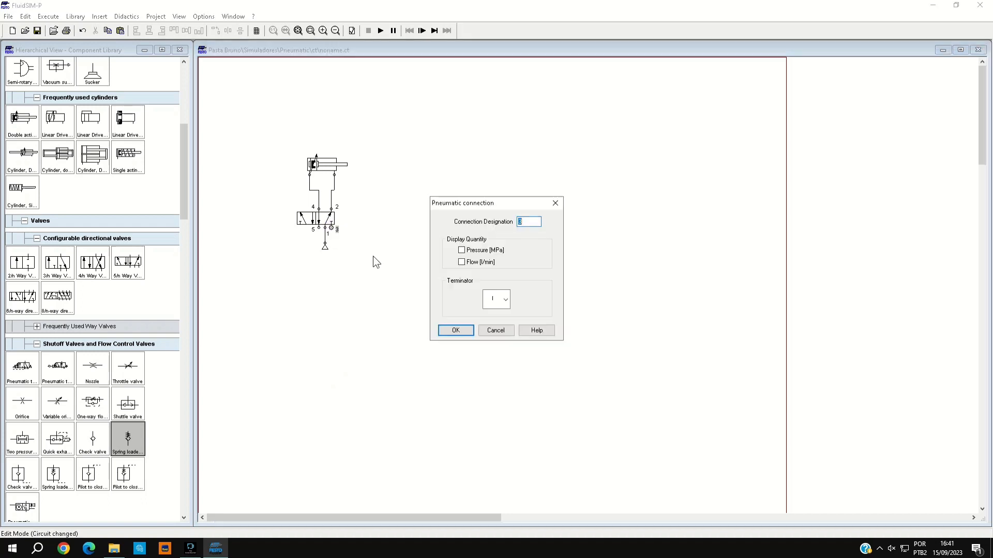
pyautogui.click(494, 302)
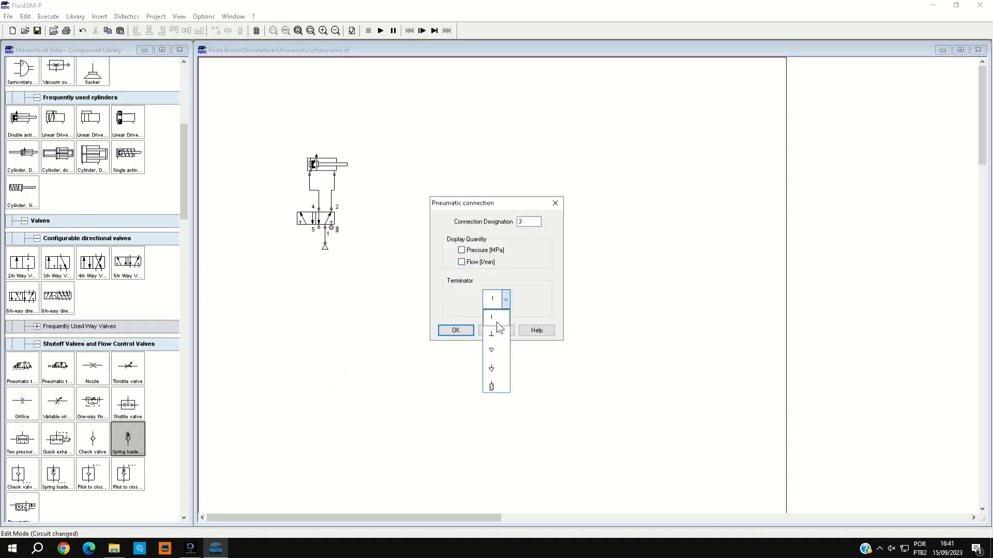
pyautogui.click(492, 389)
pyautogui.click(453, 331)
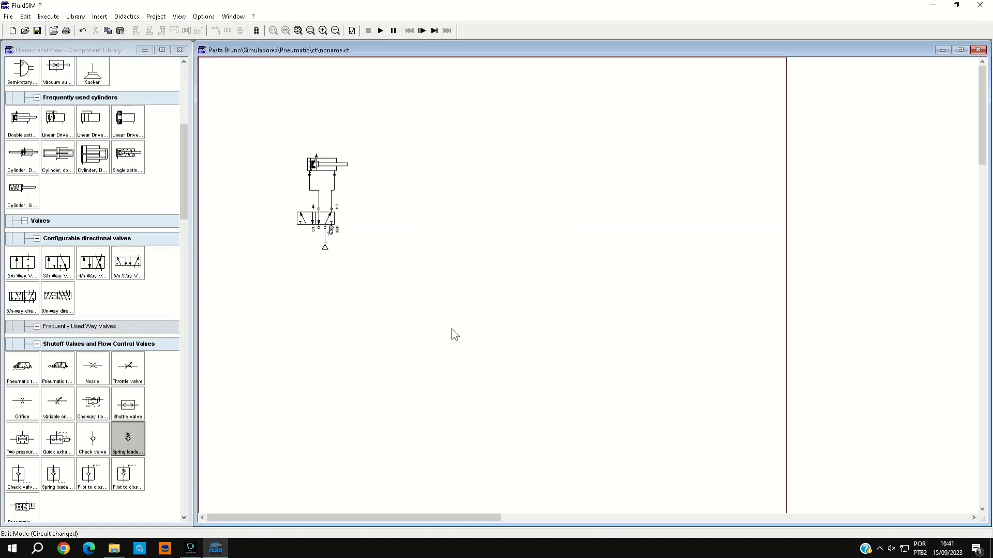
pyautogui.doubleClick(319, 229)
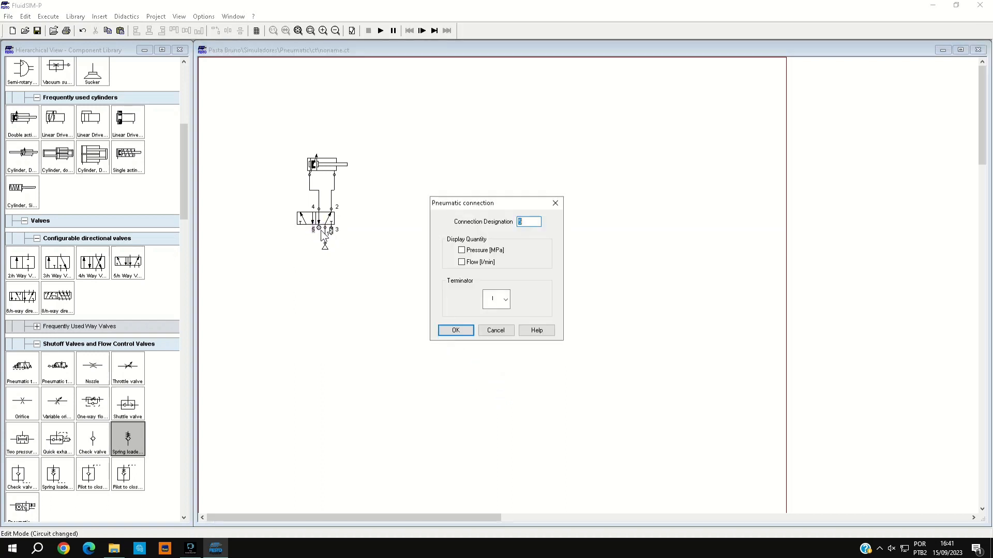
pyautogui.click(503, 305)
pyautogui.click(496, 344)
pyautogui.click(457, 330)
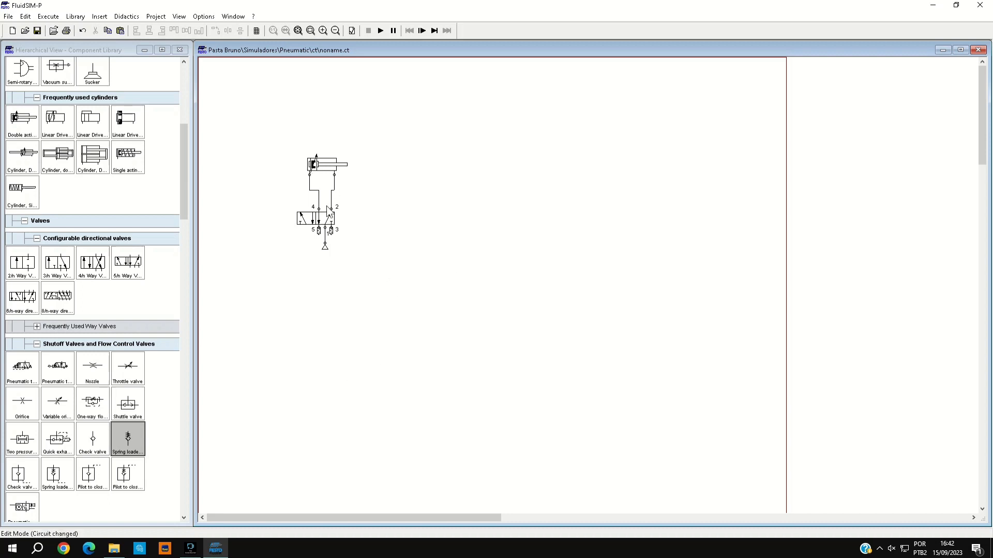
# - Open the 5/n way valve's configuration and examine the manual and mechanical options for its left actuation
pyautogui.doubleClick(312, 222)
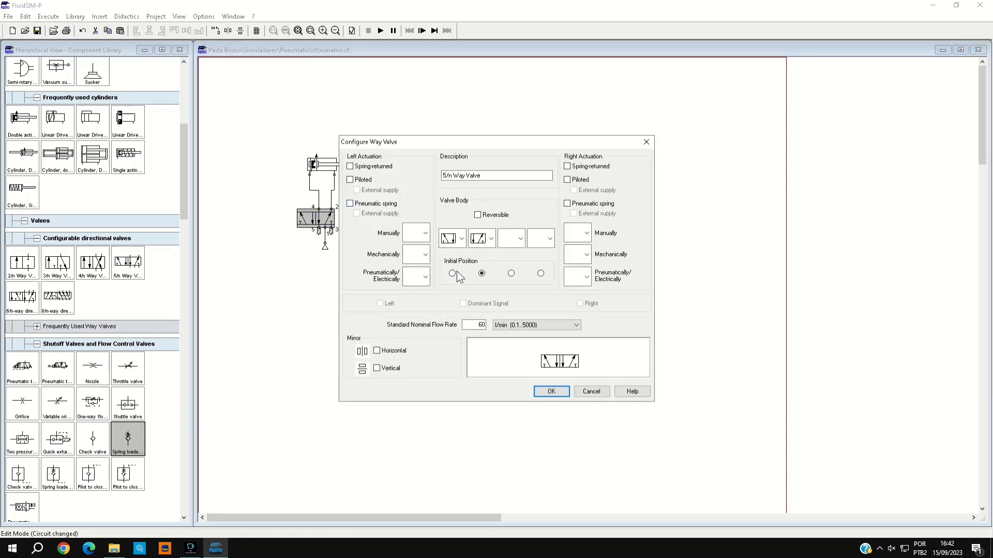
pyautogui.click(424, 233)
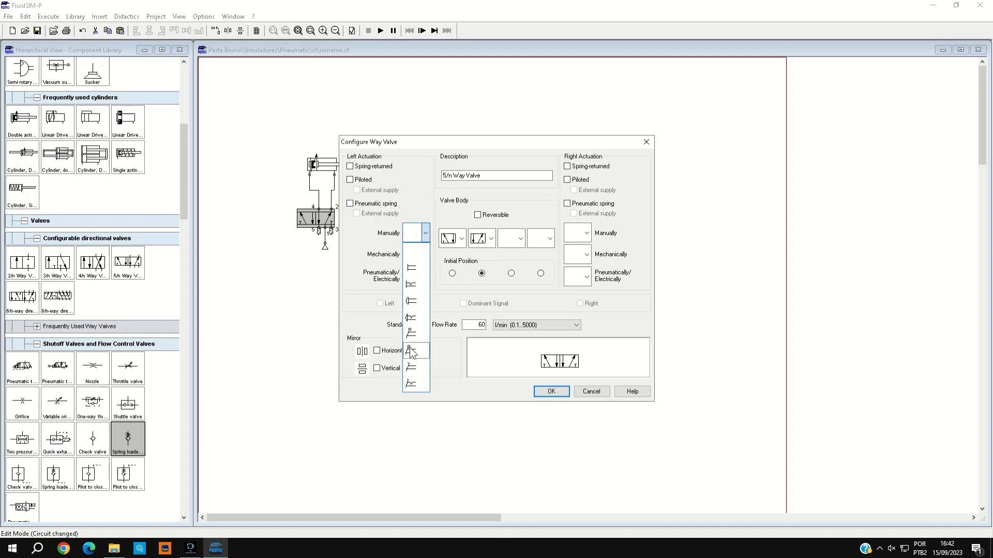
pyautogui.click(358, 240)
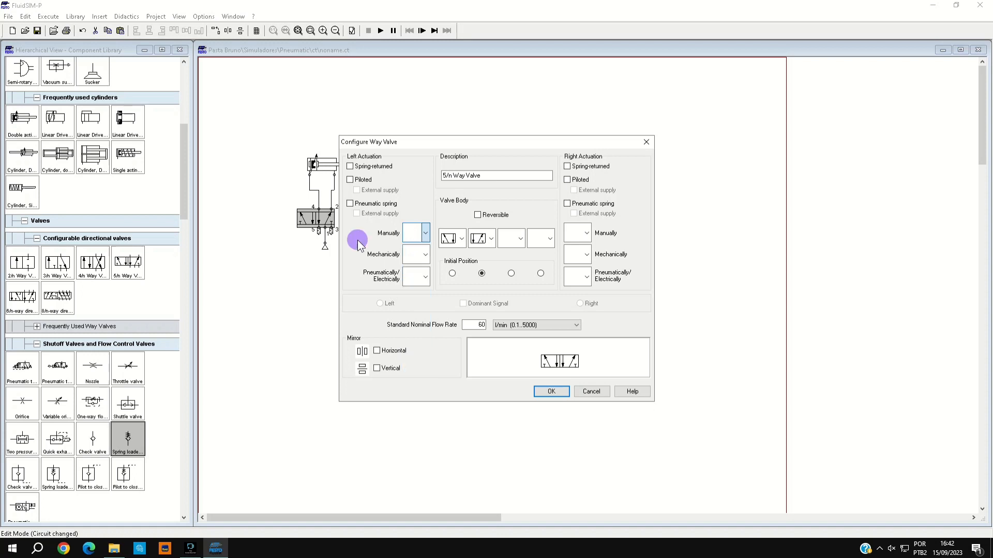
pyautogui.click(416, 254)
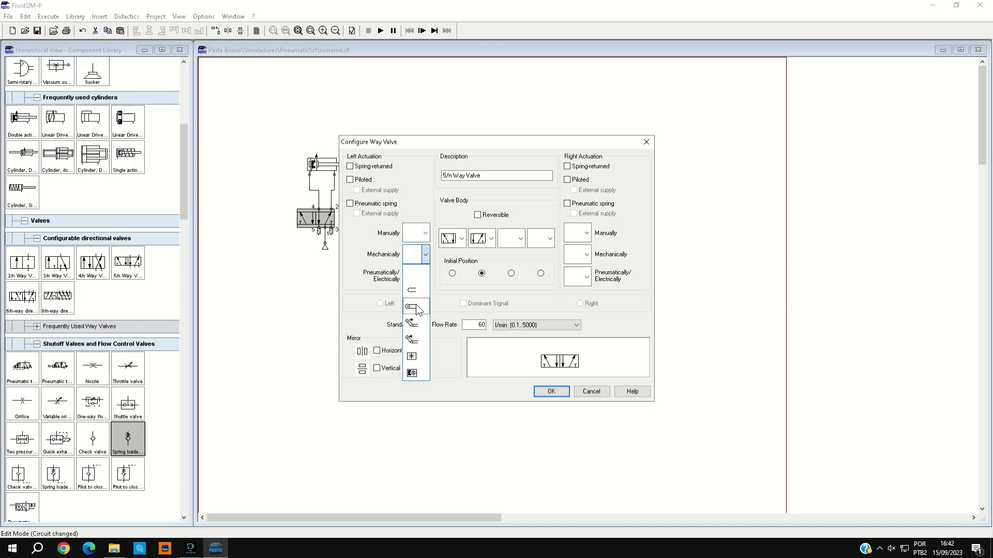
pyautogui.click(356, 244)
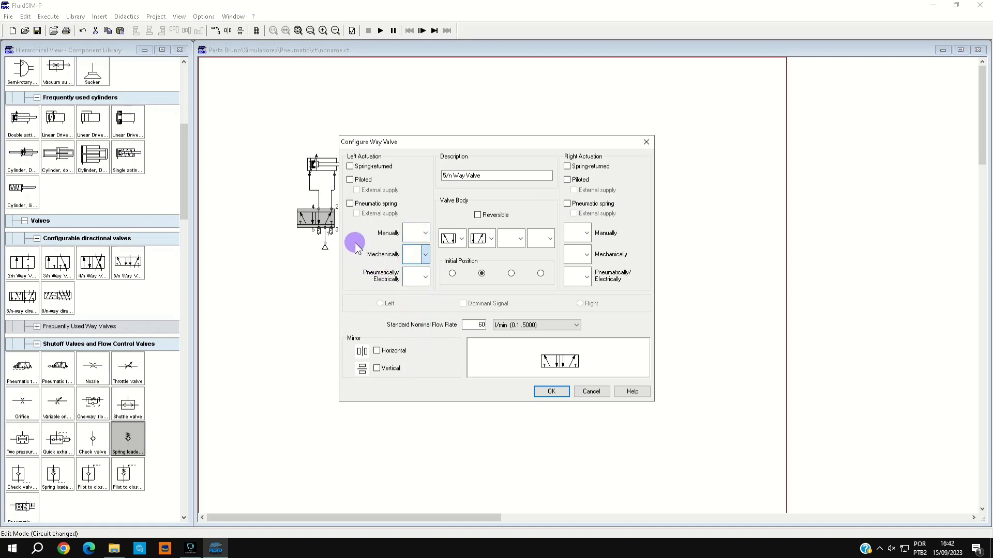
# - Try a mechanical roller lever as the valve's left actuation and clear it again
pyautogui.click(425, 255)
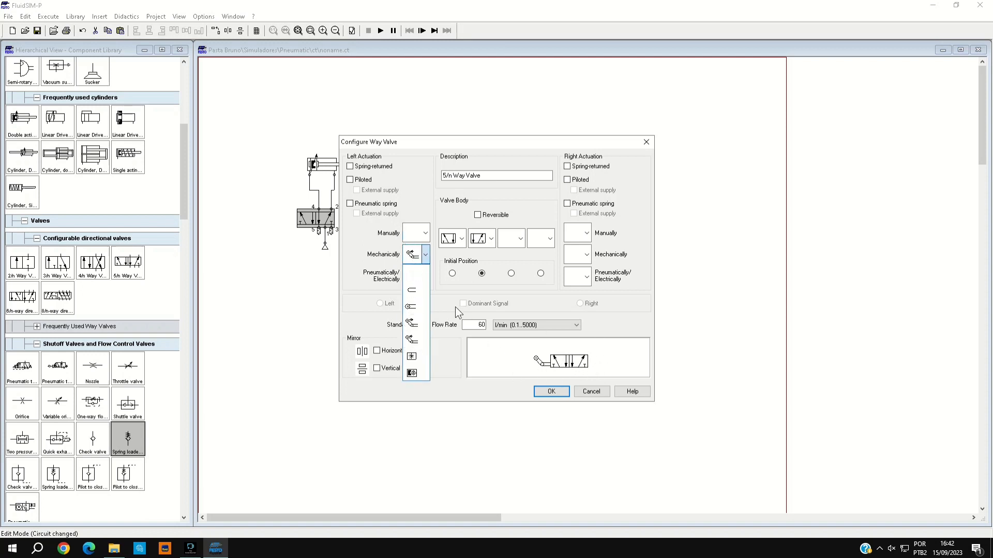
pyautogui.click(374, 286)
pyautogui.click(422, 281)
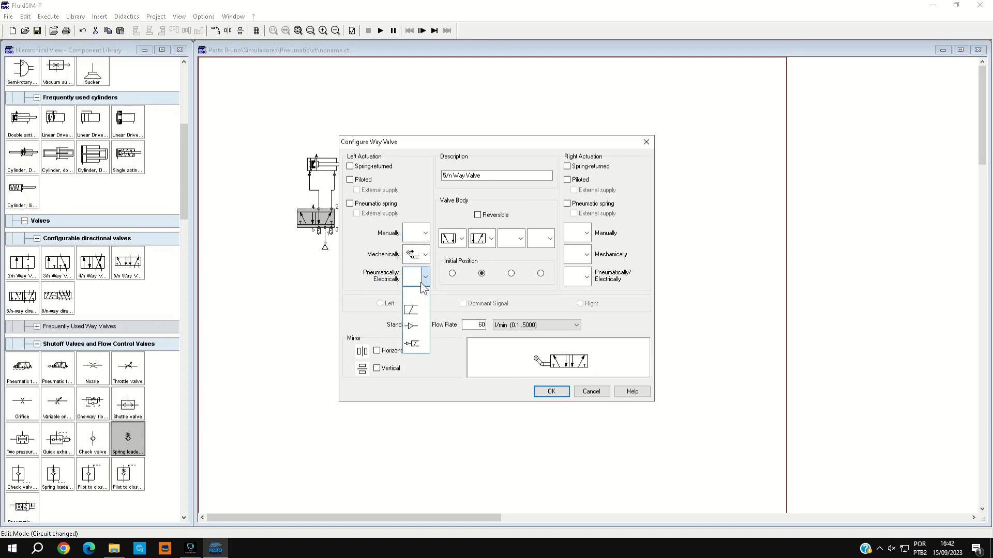
pyautogui.click(424, 260)
pyautogui.click(415, 258)
pyautogui.click(415, 268)
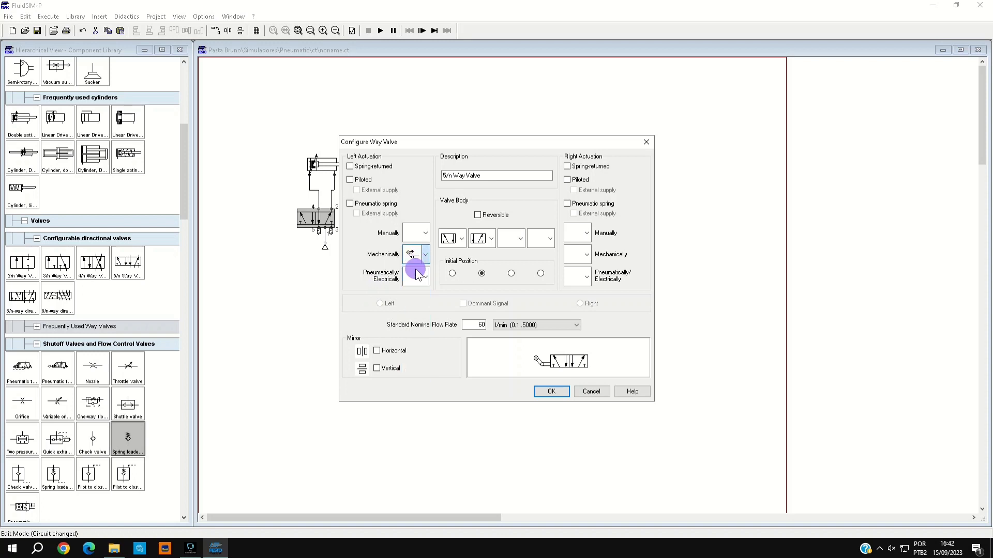
# - Give the 5/n way valve solenoid actuation on both its left and right sides, without spring return
pyautogui.click(415, 277)
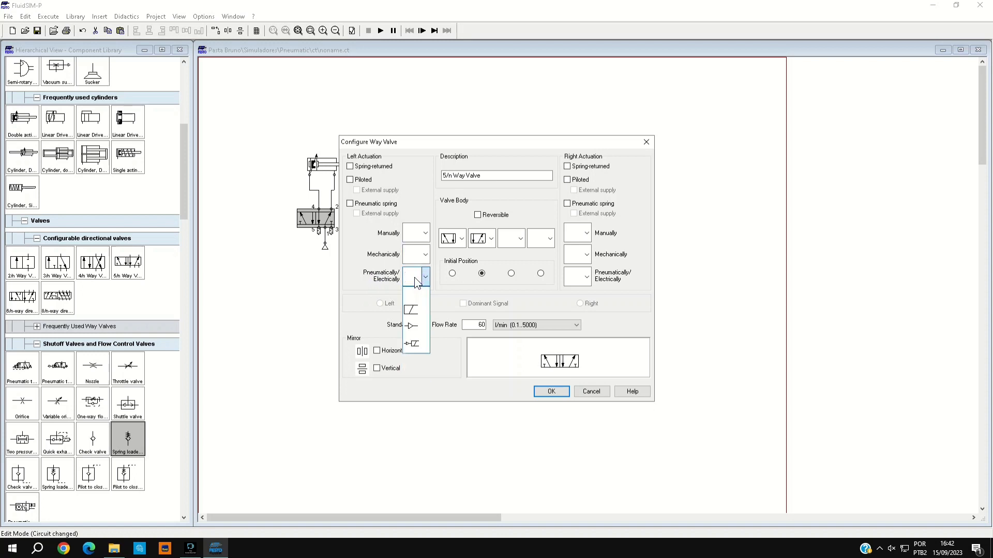
pyautogui.click(415, 313)
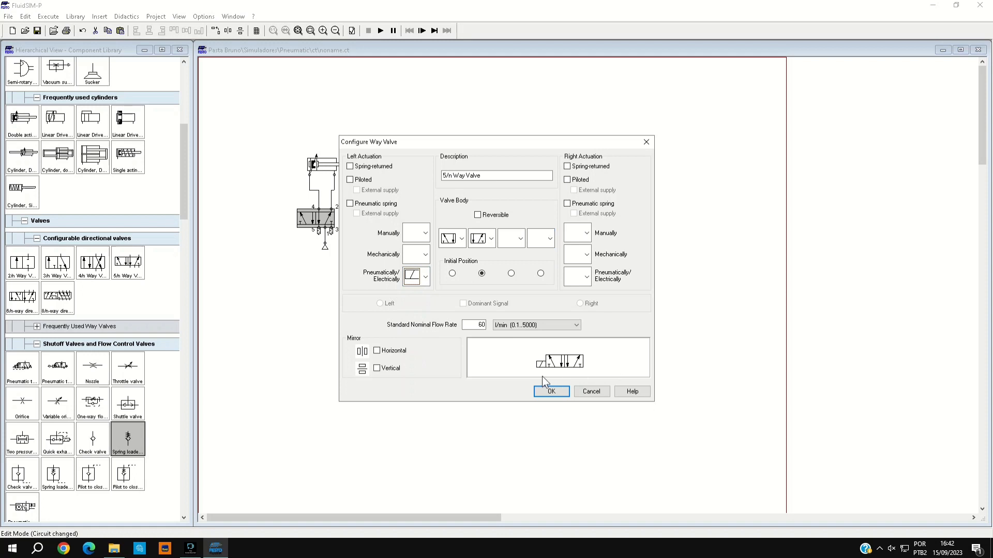
pyautogui.click(567, 166)
pyautogui.click(583, 170)
pyautogui.click(575, 277)
pyautogui.click(577, 310)
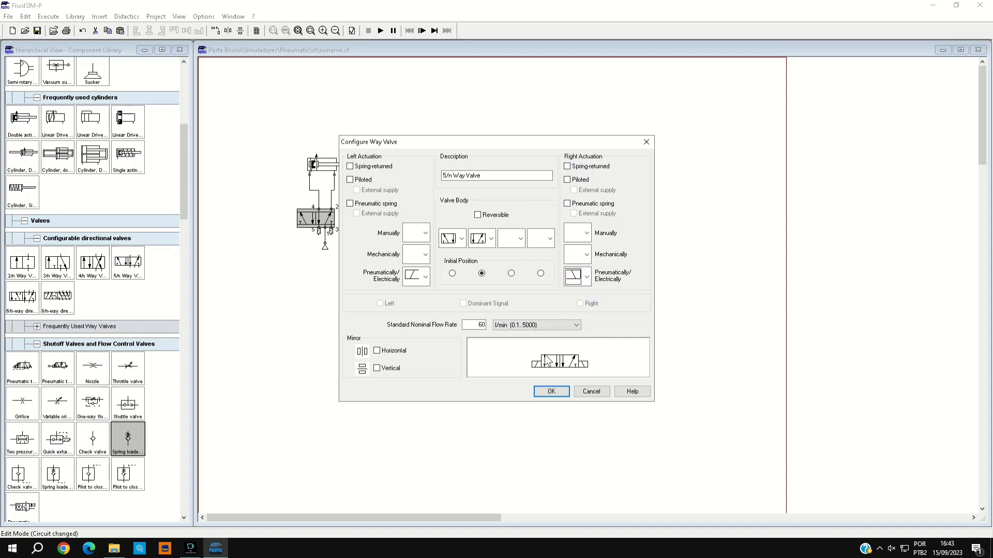
pyautogui.click(559, 392)
pyautogui.click(377, 270)
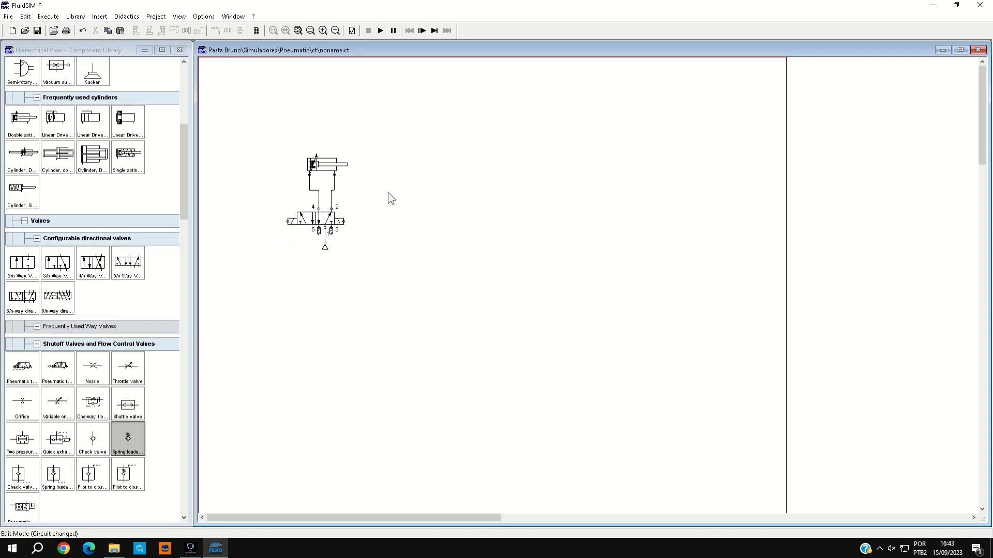
# - Place a +24V electrical connection below the pneumatic circuit at its left and a 0V connection well below the +24V one
pyautogui.scroll(-4, 175, 367)
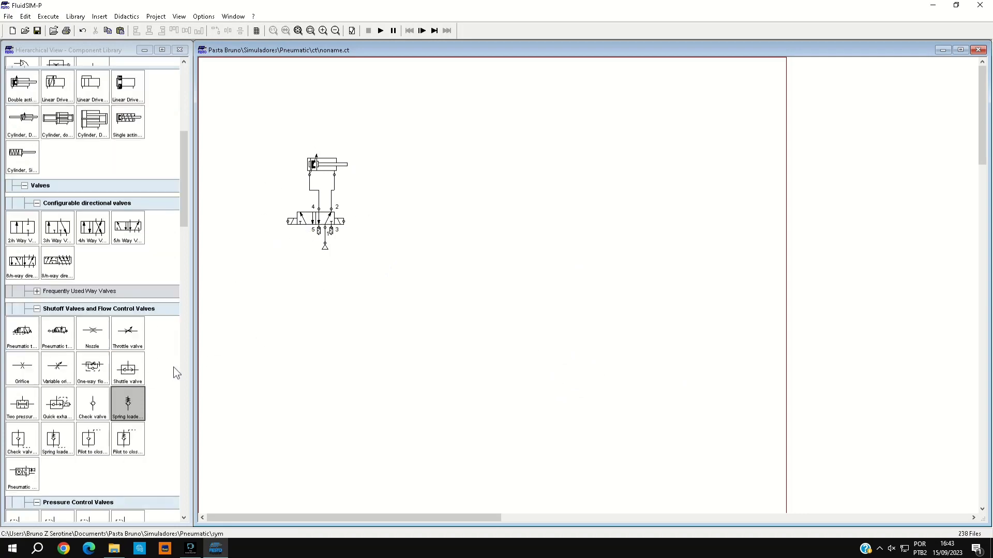
pyautogui.scroll(-7, 126, 412)
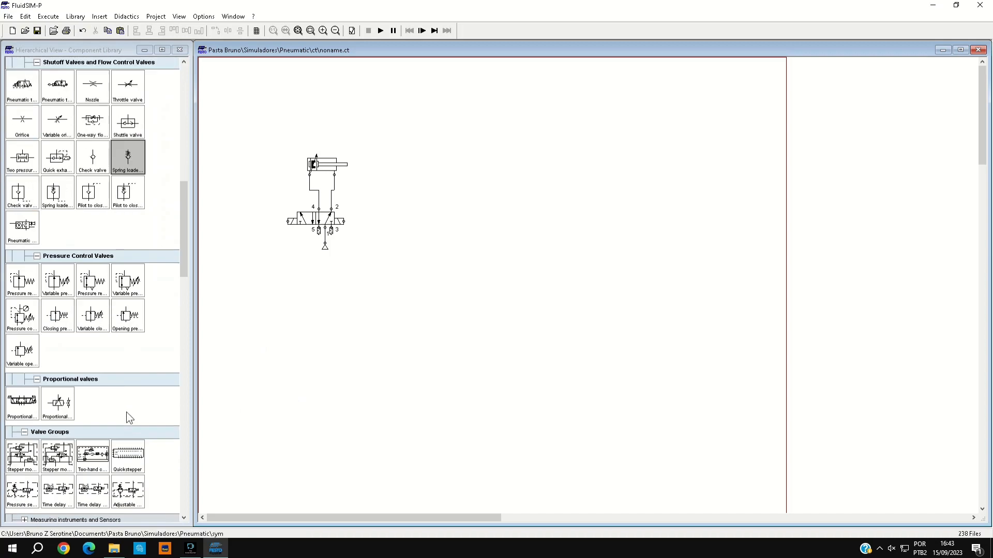
pyautogui.scroll(-2, 148, 373)
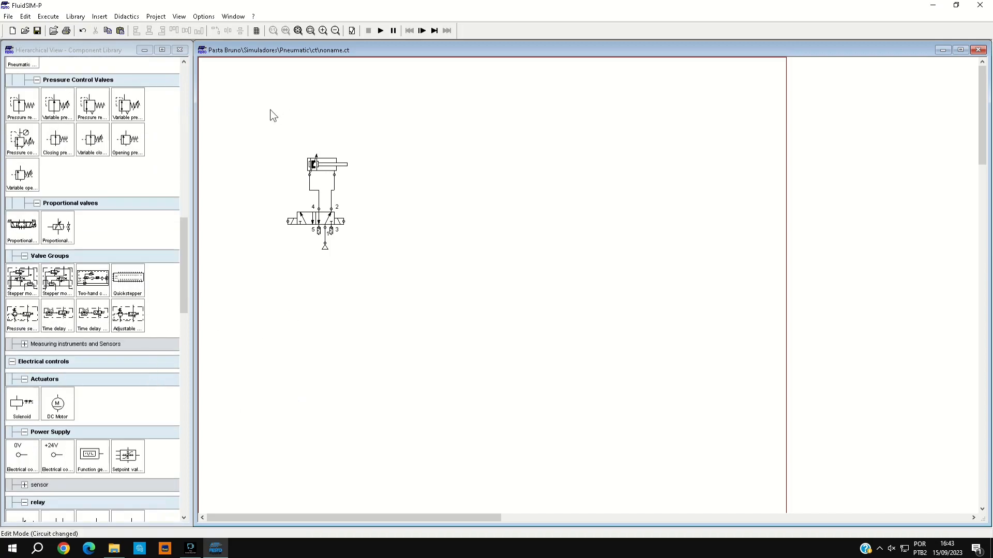
pyautogui.scroll(-1, 175, 203)
pyautogui.scroll(-1, 175, 203)
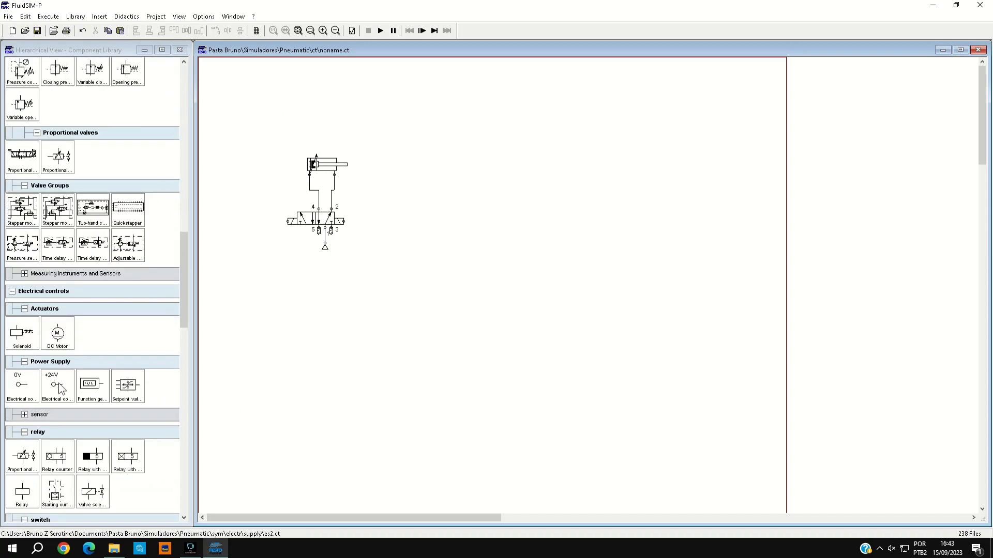
pyautogui.moveTo(57, 384); pyautogui.dragTo(233, 300)
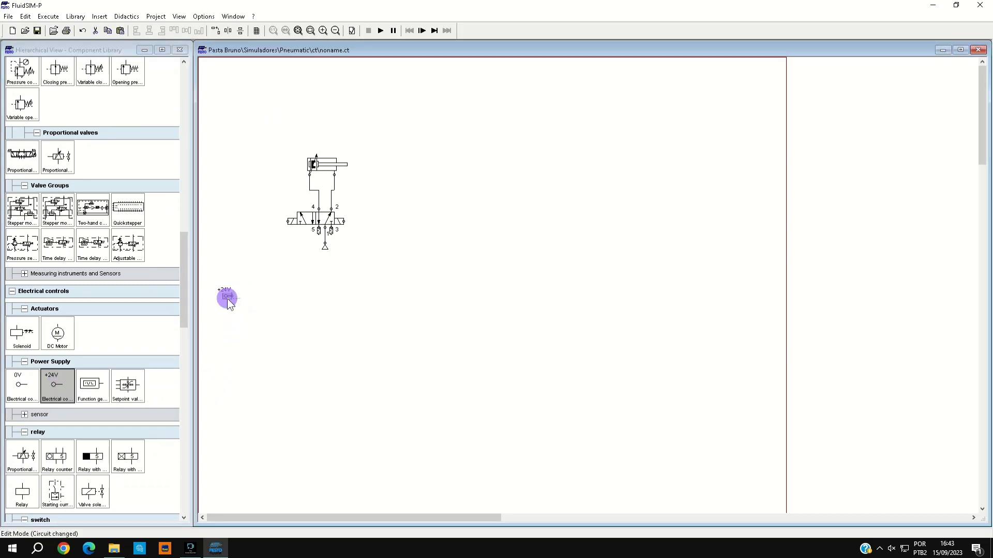
pyautogui.moveTo(25, 393); pyautogui.dragTo(230, 451)
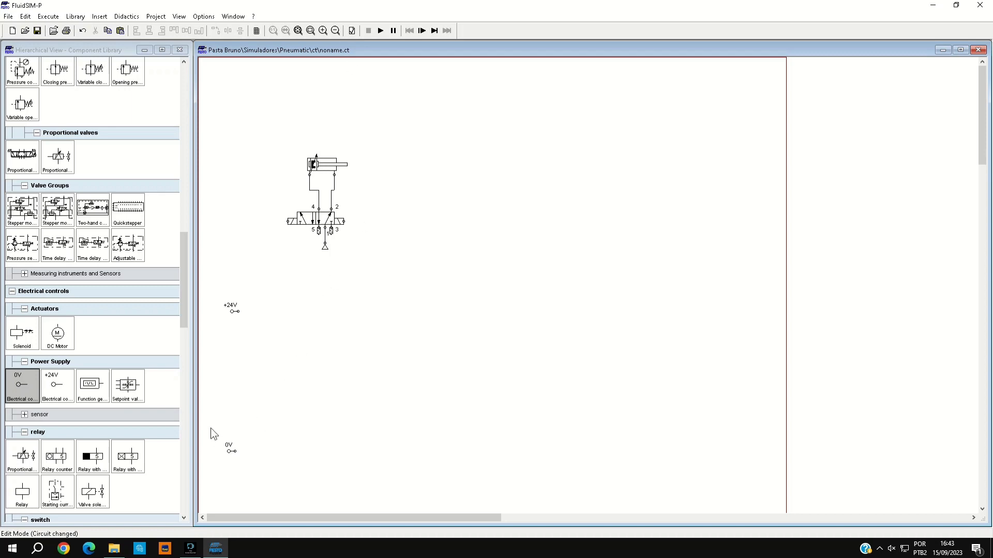
# - Place a manually operated make pushbutton just below and to the right of the +24V connection
pyautogui.scroll(-5, 103, 449)
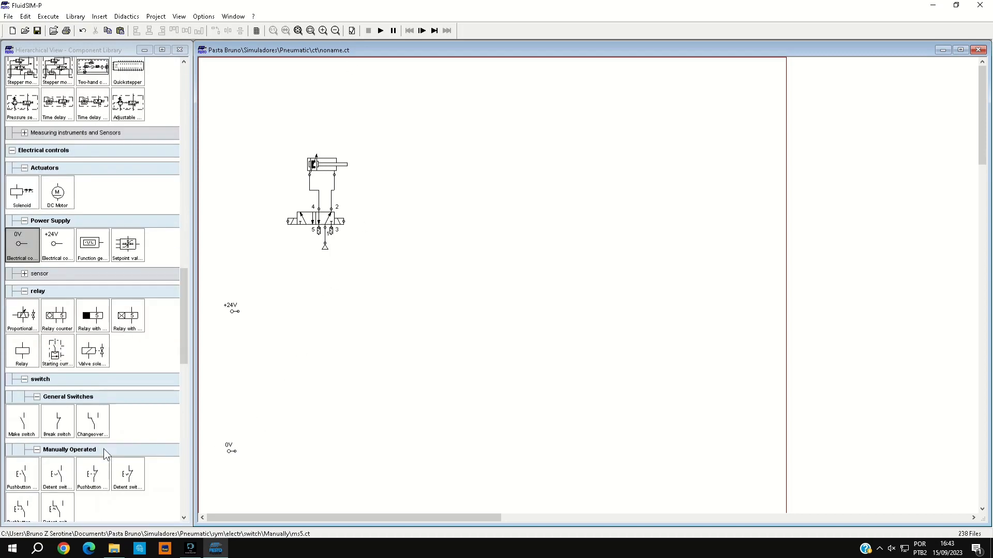
pyautogui.scroll(-4, 104, 449)
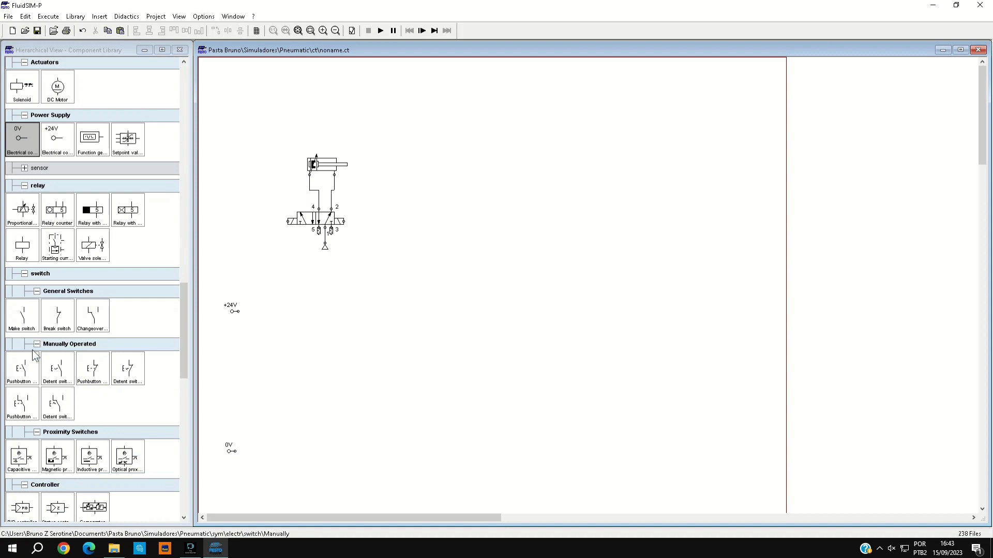
pyautogui.click(20, 372)
pyautogui.moveTo(20, 372); pyautogui.dragTo(254, 343)
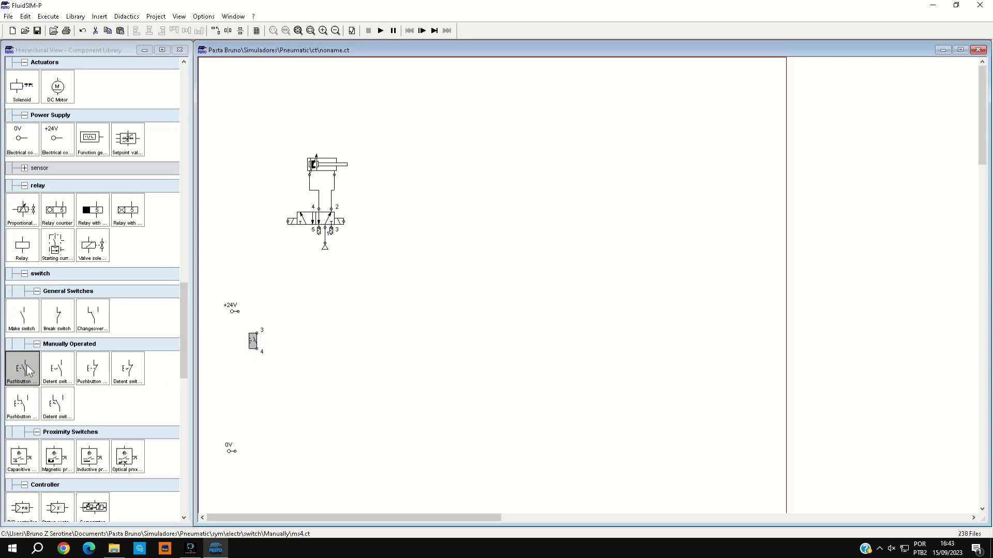
# - Place a relay coil directly below the pushbutton, slightly above the level of the 0V connection
pyautogui.scroll(-3, 26, 365)
pyautogui.scroll(-3, 57, 396)
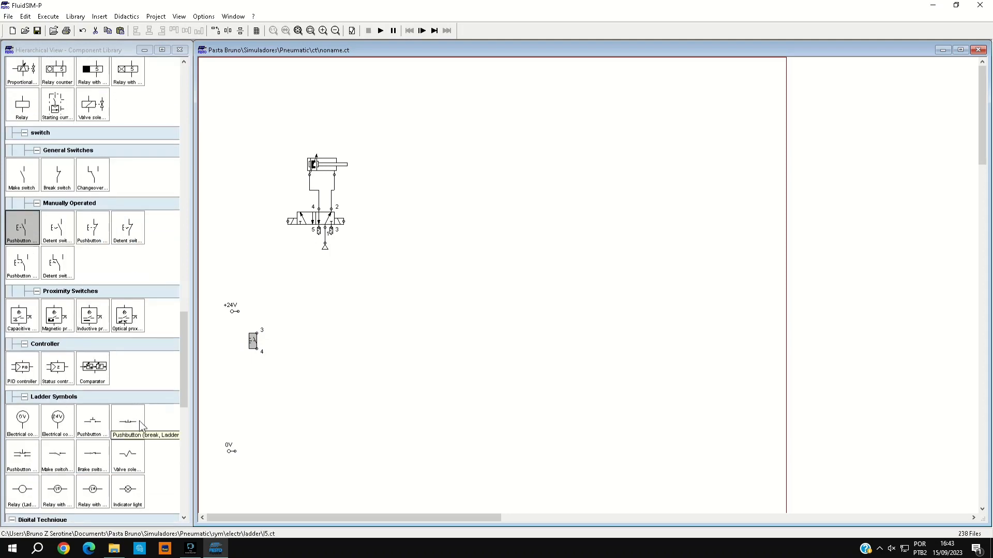
pyautogui.scroll(-3, 139, 421)
pyautogui.scroll(6, 138, 424)
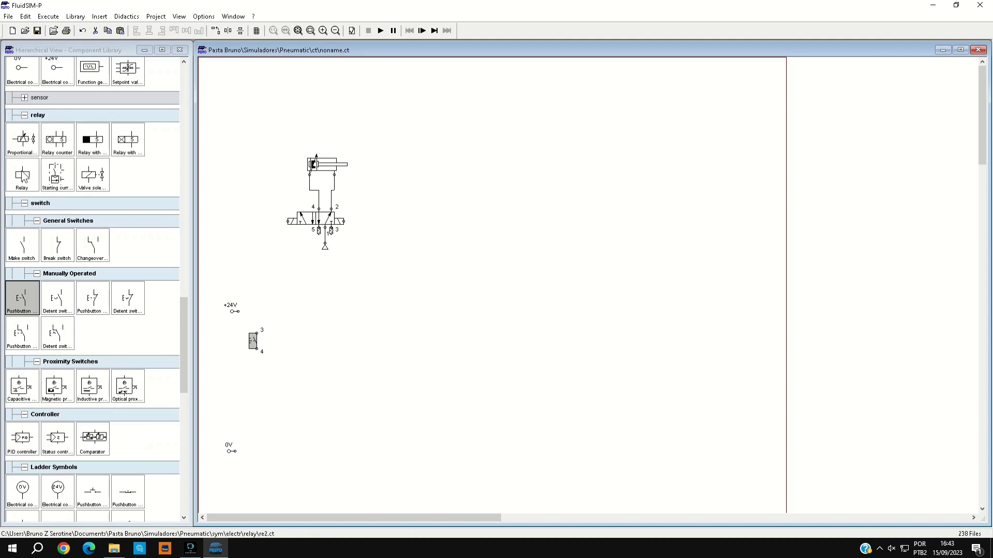
pyautogui.moveTo(22, 176); pyautogui.dragTo(254, 420)
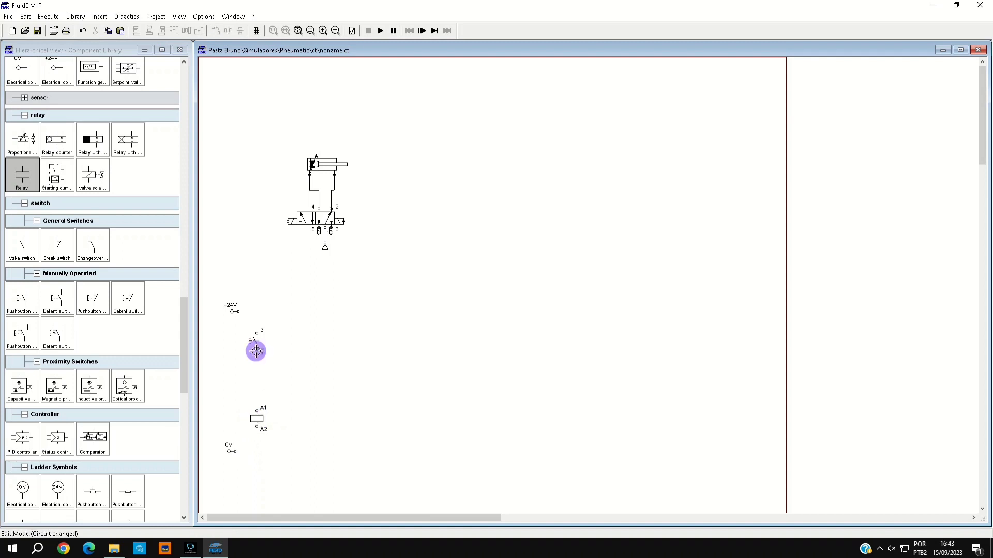
# - Wire the pushbutton and relay coil in series between the +24V and 0V connections
pyautogui.moveTo(255, 367); pyautogui.dragTo(256, 411)
pyautogui.moveTo(257, 331); pyautogui.dragTo(237, 311)
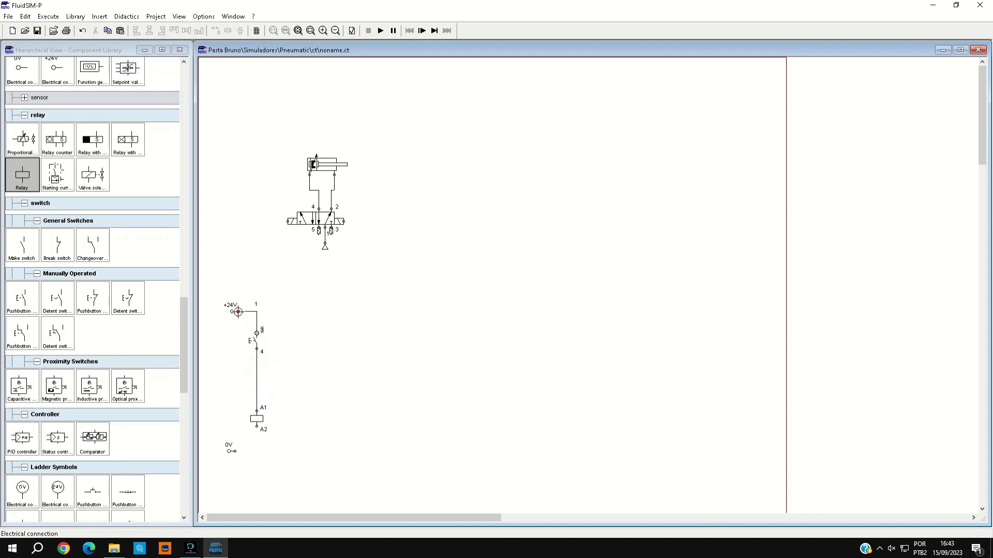
pyautogui.moveTo(257, 427); pyautogui.dragTo(236, 452)
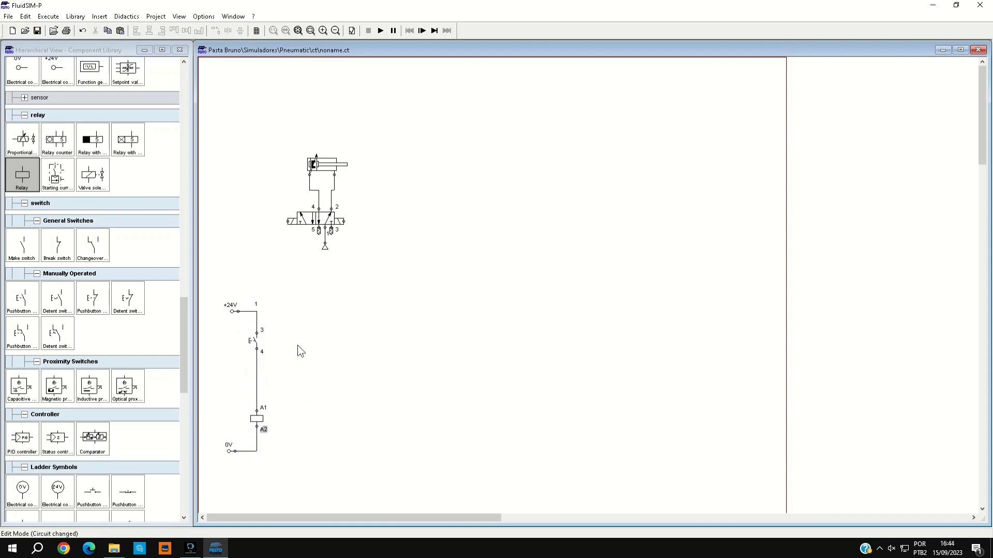
# - Label the make pushbutton S0 and the relay coil below it K1
pyautogui.doubleClick(253, 340)
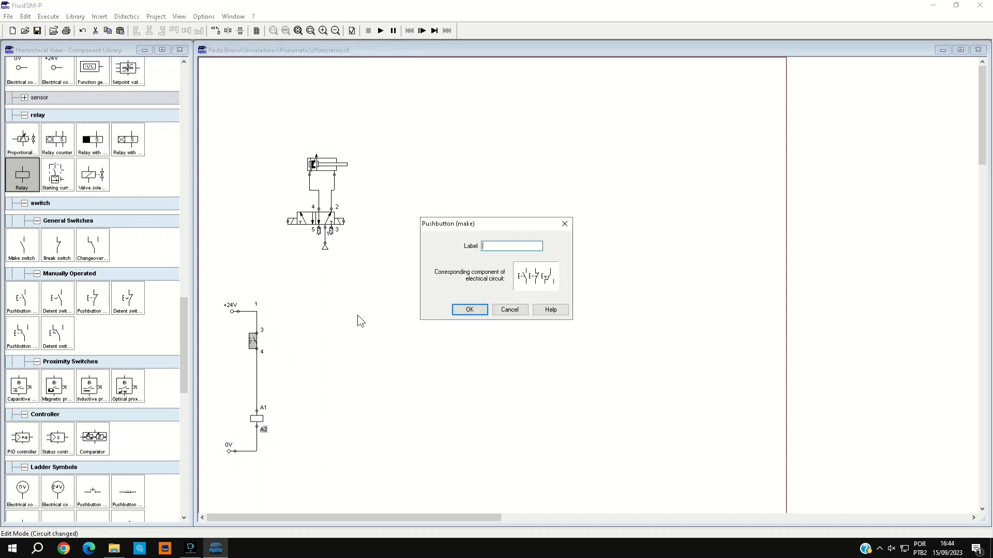
pyautogui.write('S')
pyautogui.press('Return')
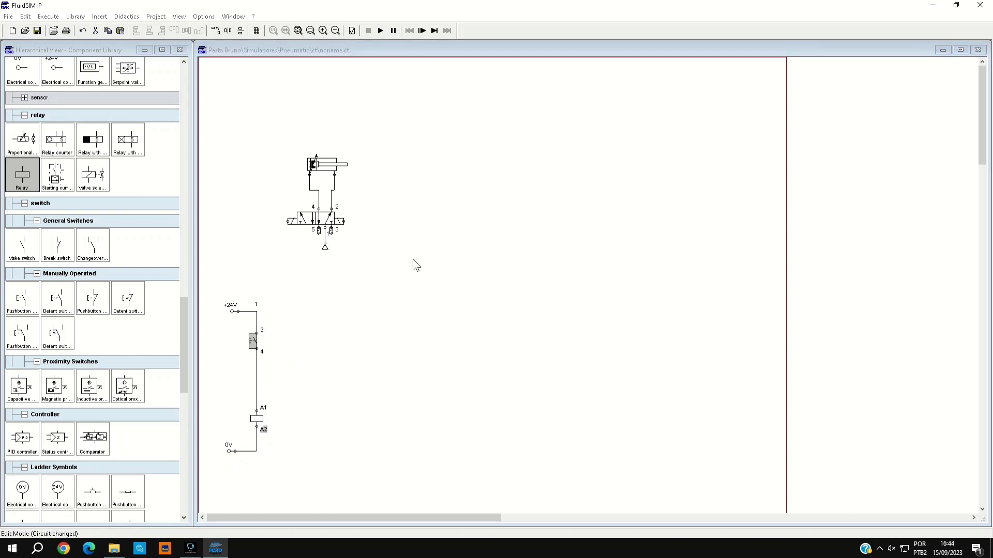
pyautogui.doubleClick(255, 417)
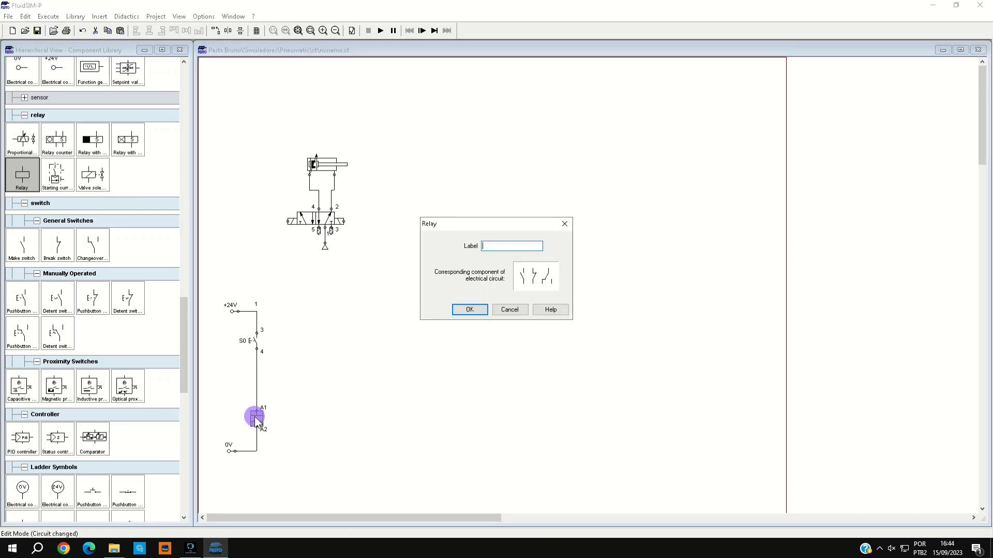
pyautogui.write('K1')
pyautogui.press('Return')
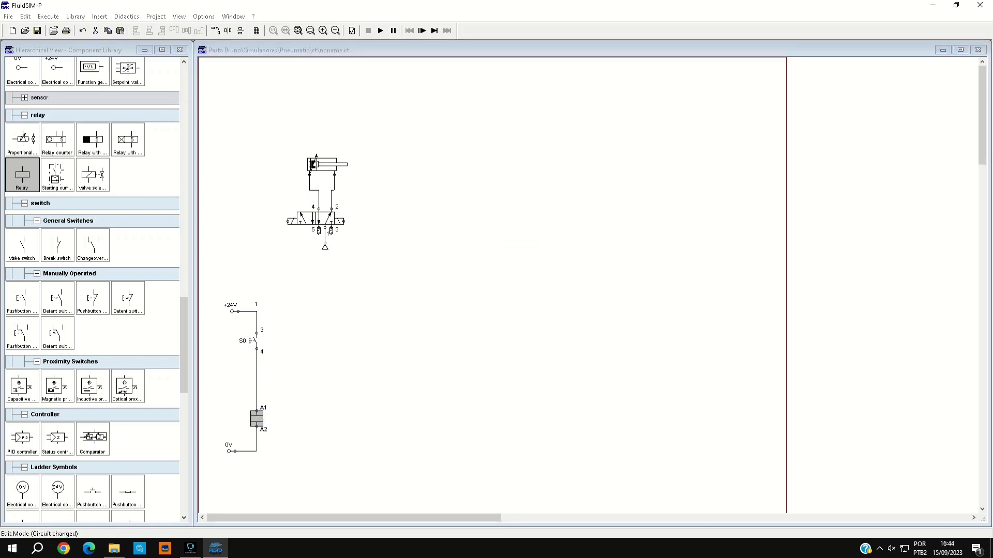
pyautogui.click(349, 386)
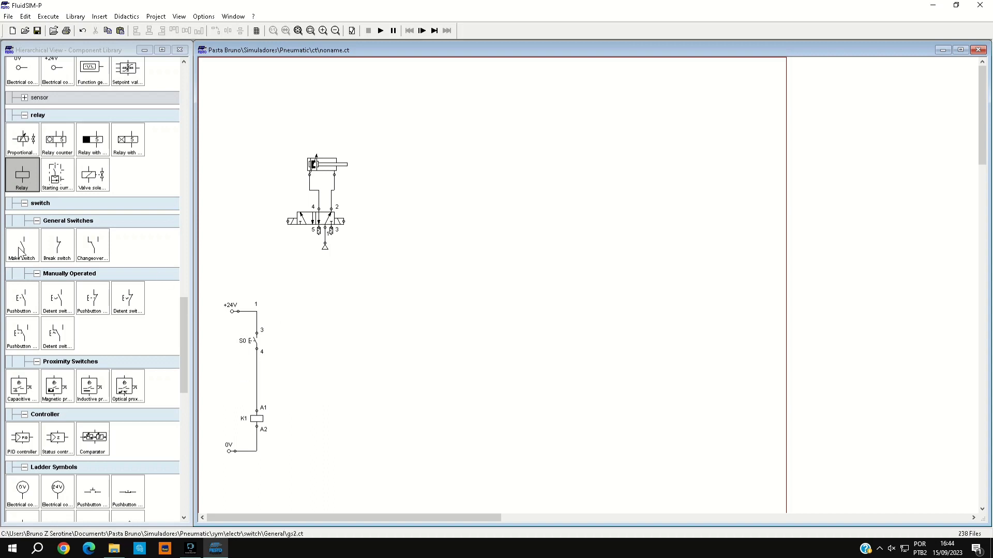
# - Add a make switch wired in parallel with pushbutton S0 and label it K1
pyautogui.moveTo(21, 251); pyautogui.dragTo(256, 311)
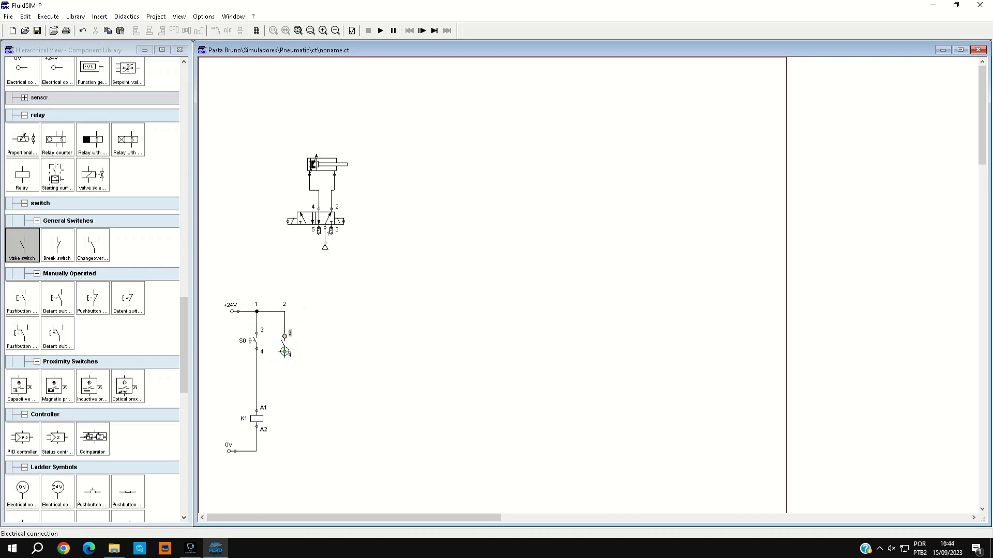
pyautogui.moveTo(284, 352); pyautogui.dragTo(257, 365)
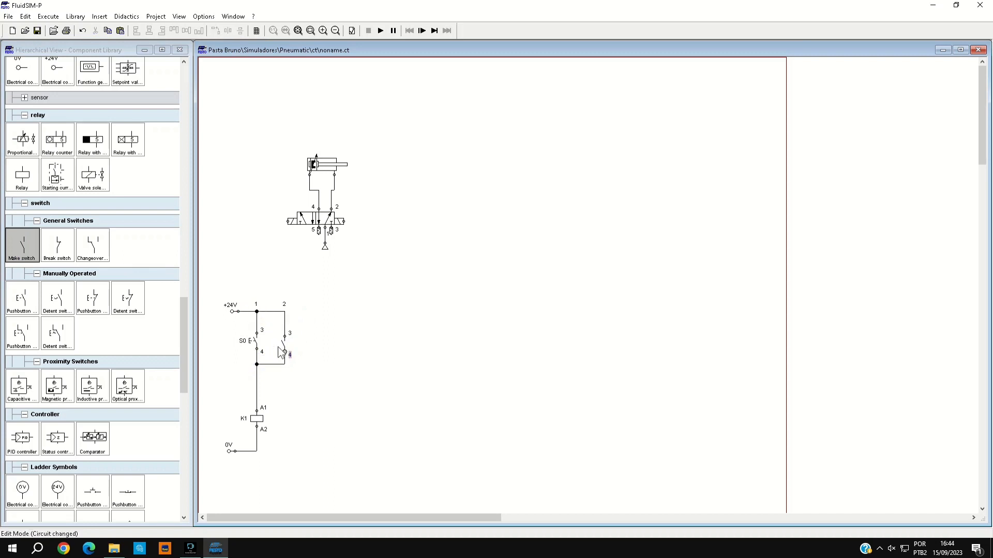
pyautogui.click(283, 339)
pyautogui.doubleClick(285, 341)
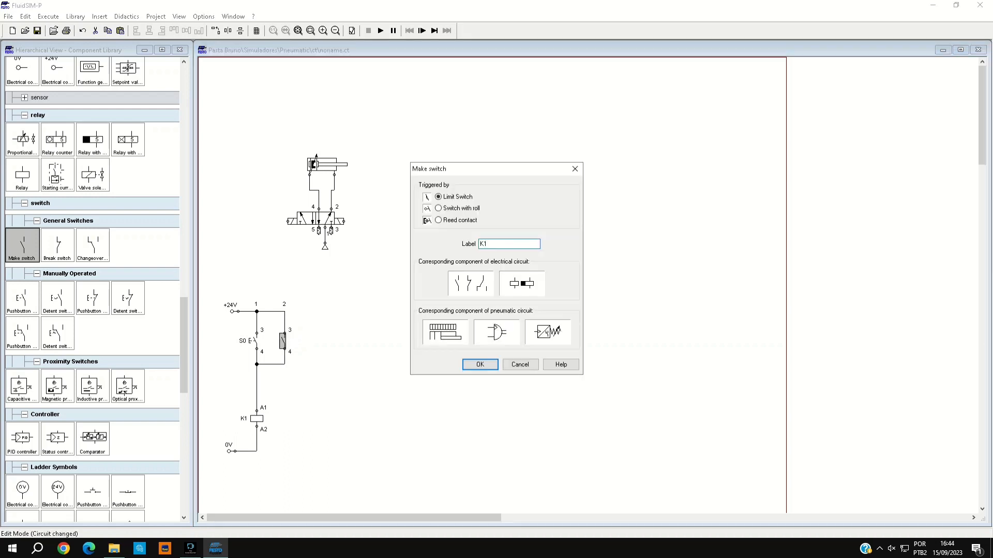
pyautogui.click(485, 364)
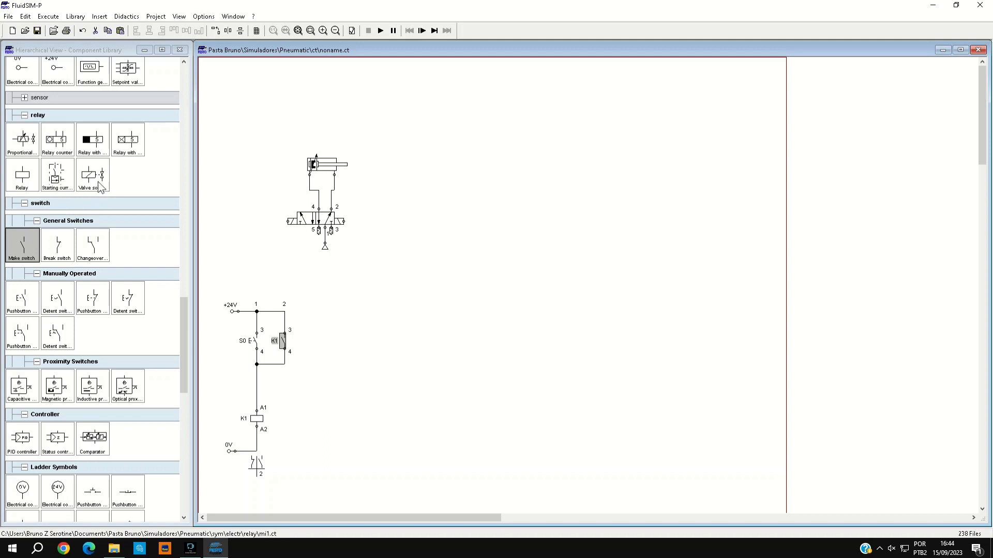
# - Add a third branch with a make switch above a valve solenoid, wired in series between the +24V and 0V lines
pyautogui.moveTo(93, 174); pyautogui.dragTo(257, 452)
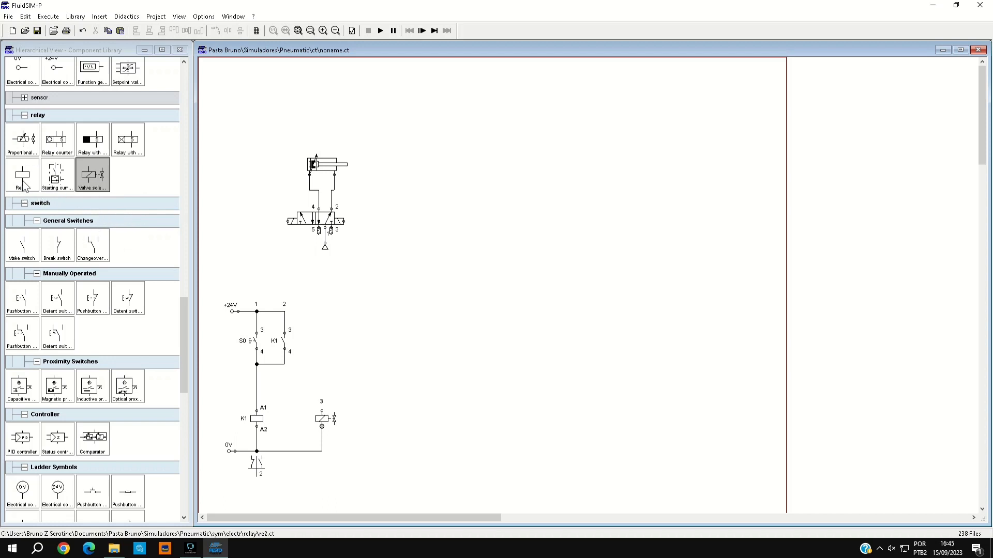
pyautogui.moveTo(21, 246)
pyautogui.mouseDown()
pyautogui.moveTo(317, 332)
pyautogui.moveTo(323, 345)
pyautogui.moveTo(300, 305)
pyautogui.moveTo(283, 312)
pyautogui.mouseUp()
pyautogui.moveTo(321, 352); pyautogui.dragTo(322, 412)
# - Label the make switch in the third branch K1
pyautogui.doubleClick(321, 342)
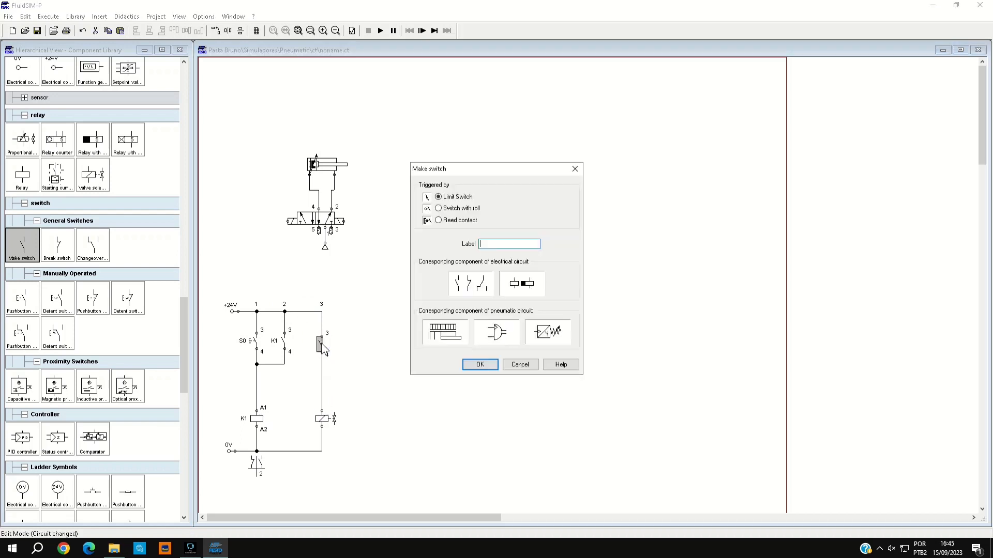
pyautogui.write('K1')
pyautogui.click(492, 368)
# - Label the valve solenoid in the third branch and the left solenoid of the 5/n way valve Y1
pyautogui.doubleClick(321, 418)
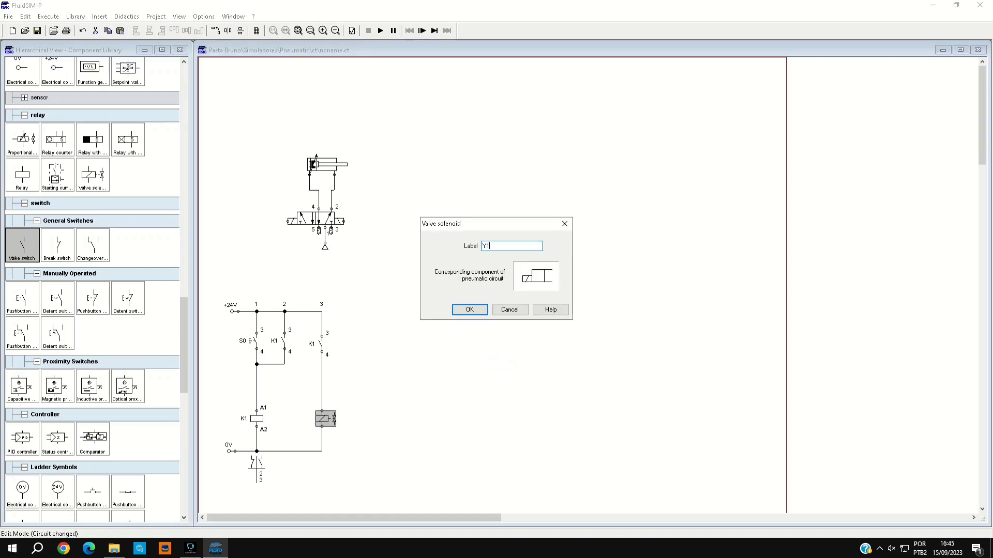
pyautogui.click(468, 309)
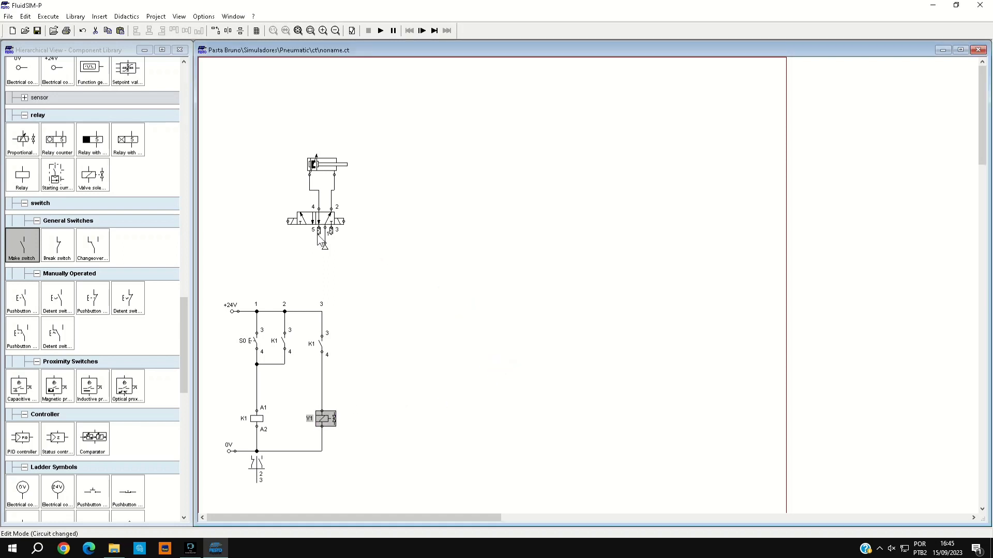
pyautogui.doubleClick(289, 221)
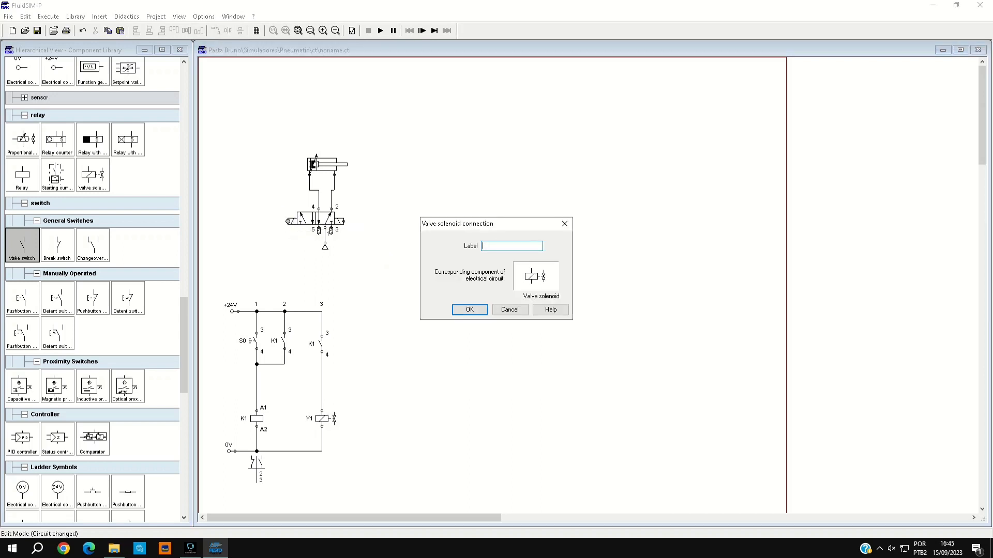
pyautogui.write('Y1')
pyautogui.click(465, 313)
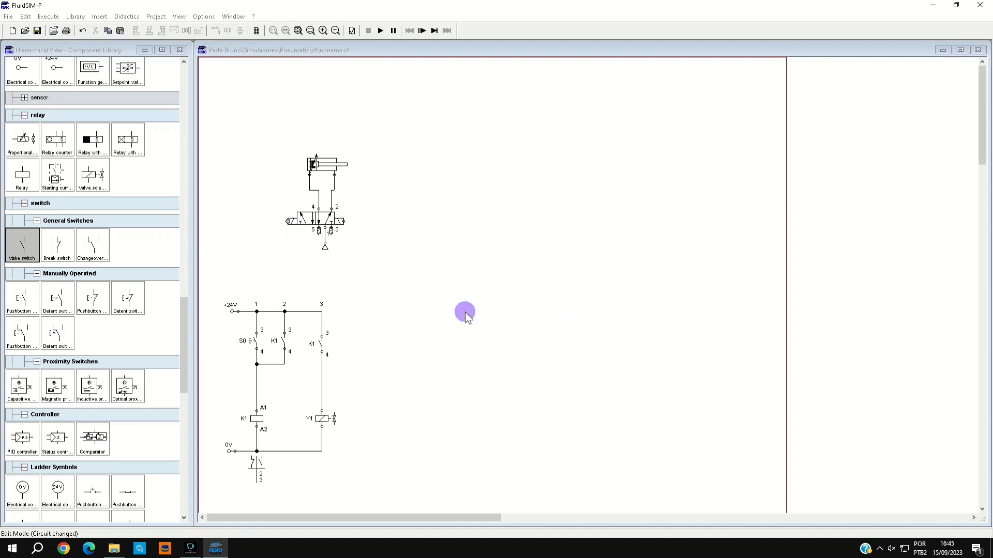
# - Simulate the circuit, actuate pushbutton S0 to check the cylinder's movement, and stop the simulation
pyautogui.click(380, 31)
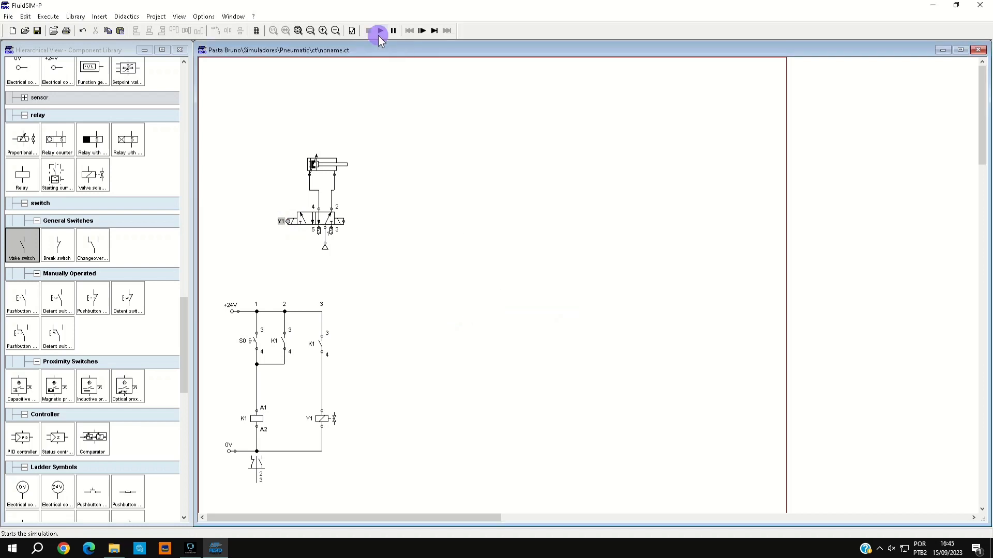
pyautogui.click(251, 339)
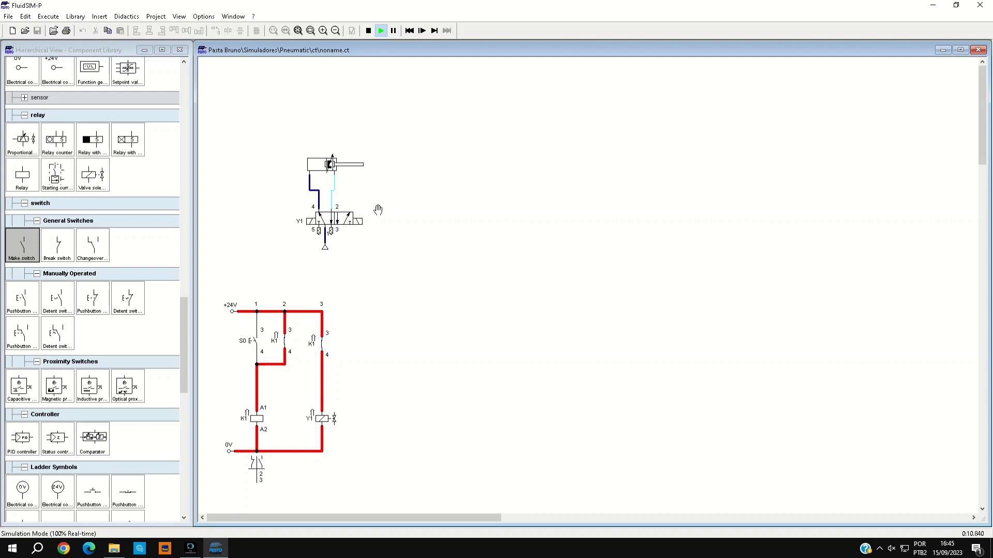
pyautogui.click(369, 32)
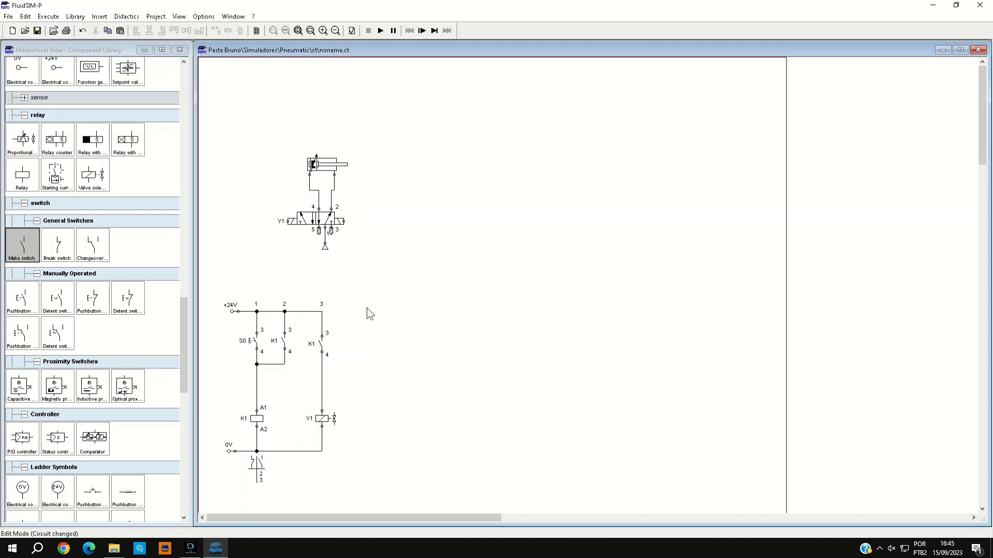
# - Give the cylinder the actuating label 1S1 with end position 100 mm, and move its position scale above the rod, right of the cylinder
pyautogui.doubleClick(331, 172)
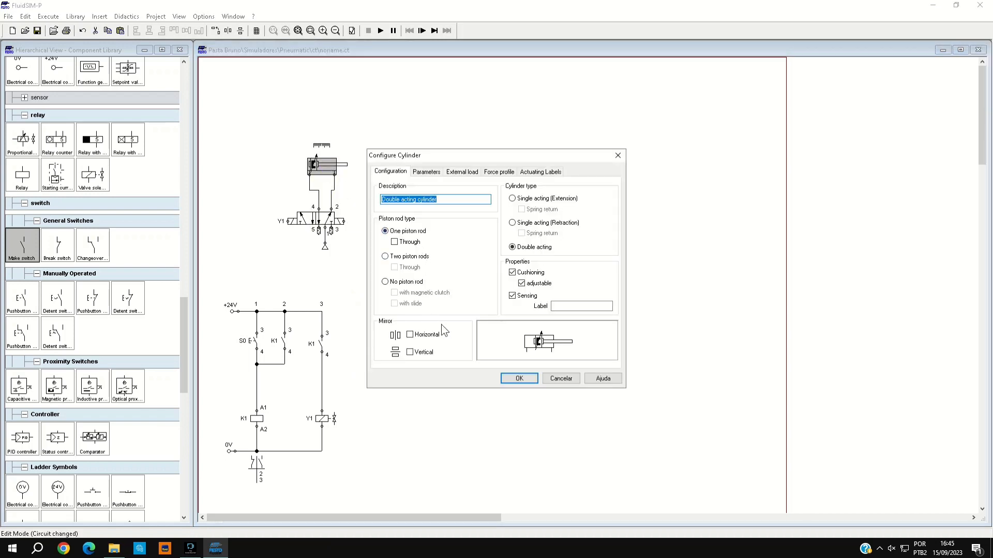
pyautogui.click(427, 172)
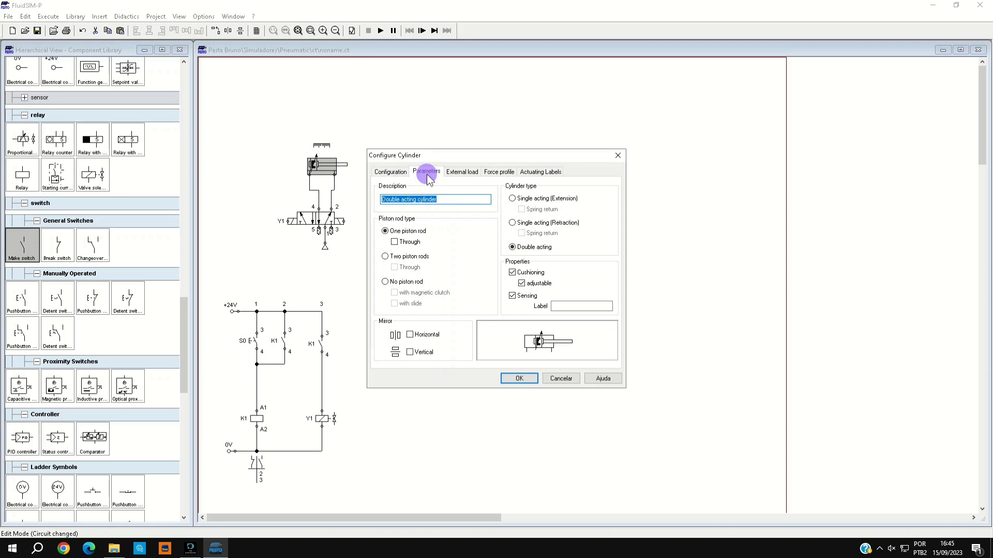
pyautogui.click(471, 172)
pyautogui.click(538, 176)
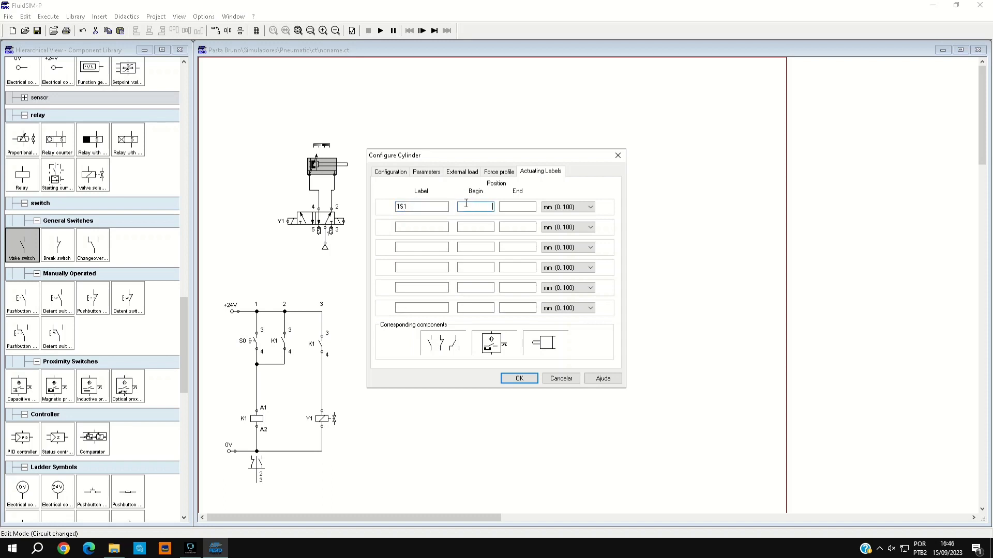
pyautogui.click(521, 210)
pyautogui.write('100')
pyautogui.click(515, 380)
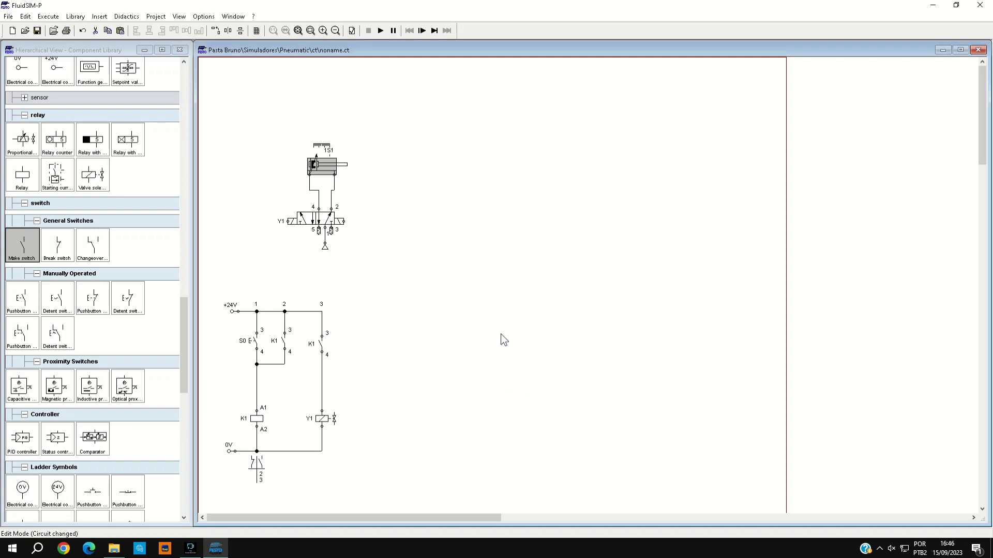
pyautogui.click(331, 150)
pyautogui.moveTo(331, 149); pyautogui.dragTo(349, 149)
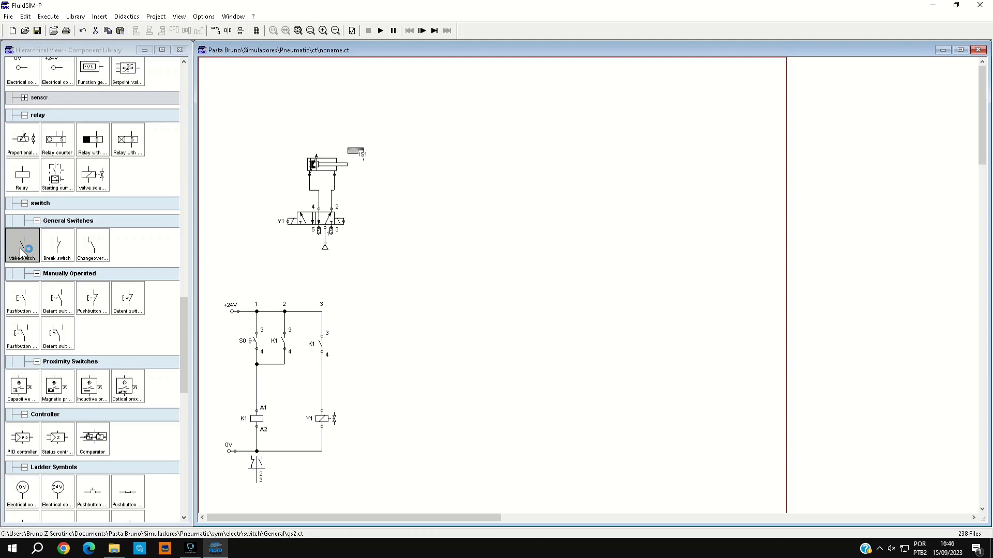
# - Add a fourth branch with a make switch above a relay coil, wired in series between the +24V and 0V lines
pyautogui.moveTo(23, 251); pyautogui.dragTo(322, 312)
pyautogui.scroll(-2, 103, 417)
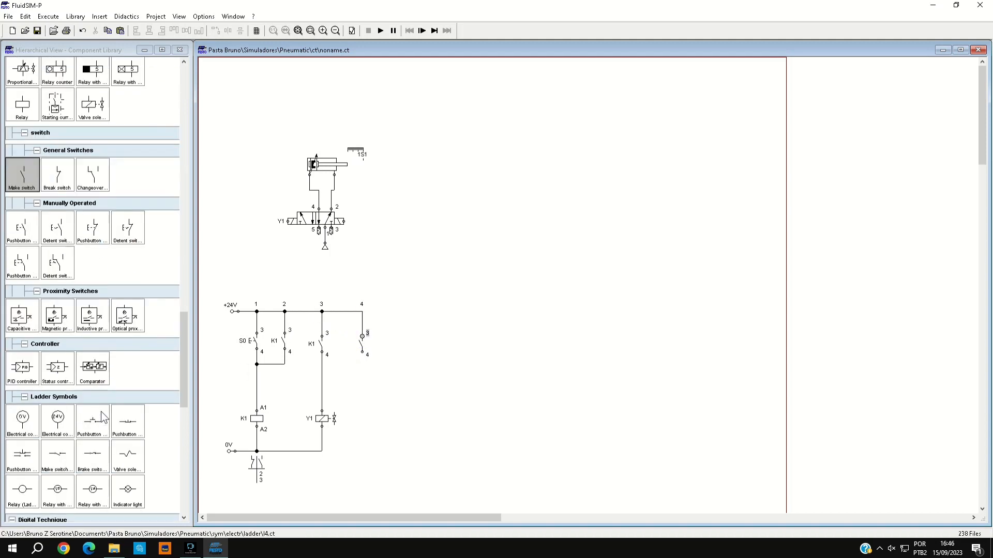
pyautogui.scroll(-1, 120, 451)
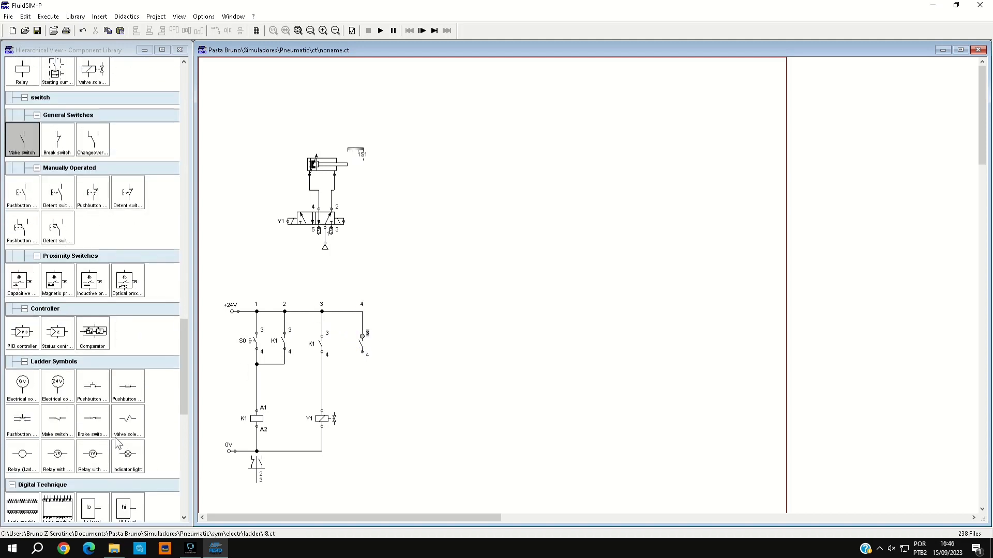
pyautogui.scroll(2, 117, 442)
pyautogui.moveTo(23, 140)
pyautogui.mouseDown()
pyautogui.moveTo(383, 425)
pyautogui.moveTo(363, 420)
pyautogui.moveTo(369, 343)
pyautogui.moveTo(362, 352)
pyautogui.mouseUp()
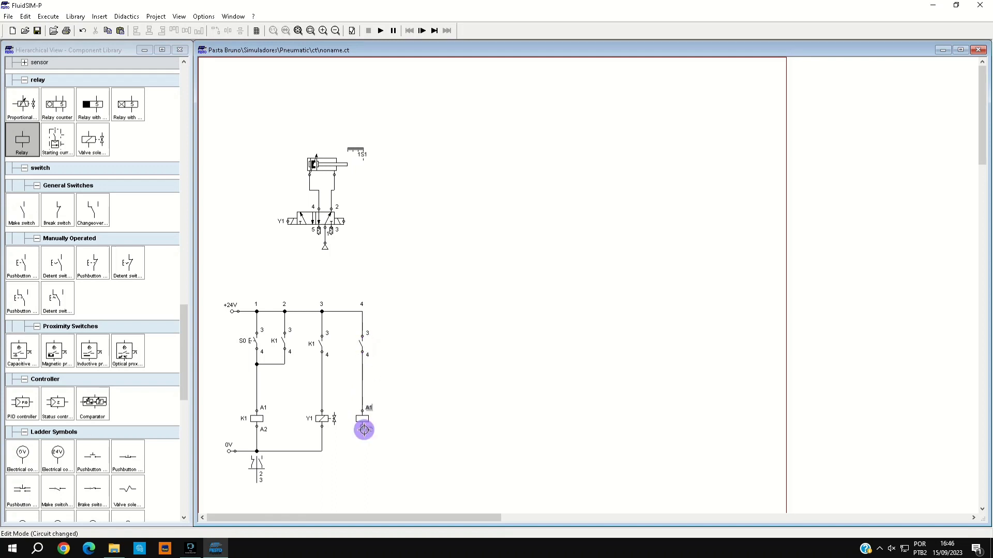
pyautogui.moveTo(364, 430); pyautogui.dragTo(322, 452)
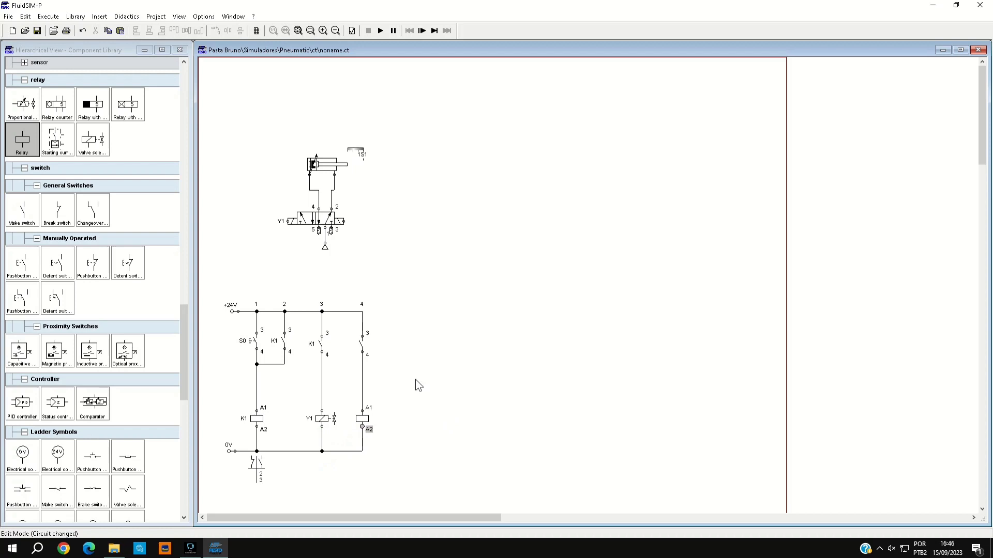
# - Label the fourth branch's make switch 1S1 and its relay coil K2
pyautogui.doubleClick(362, 345)
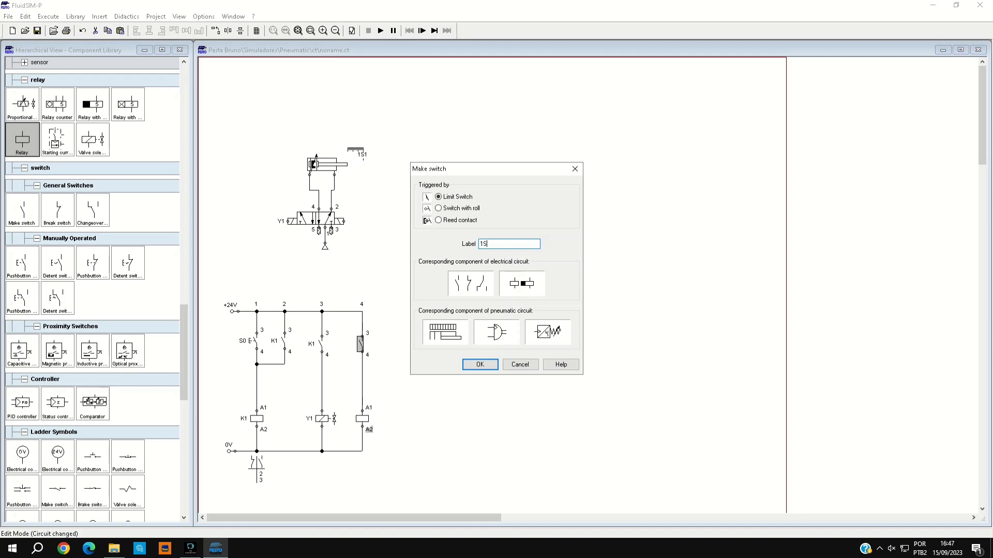
pyautogui.click(477, 366)
pyautogui.doubleClick(366, 416)
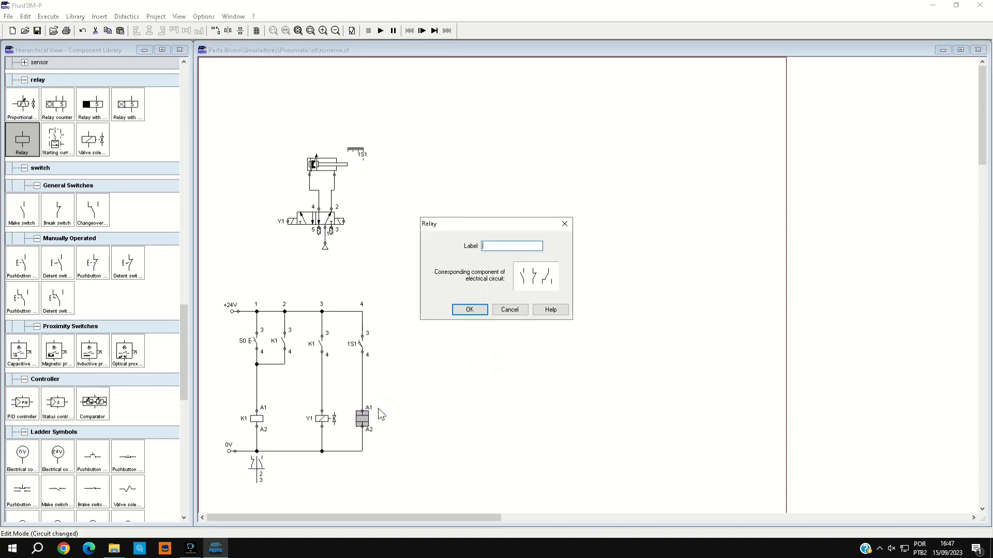
pyautogui.write('K2')
pyautogui.click(461, 311)
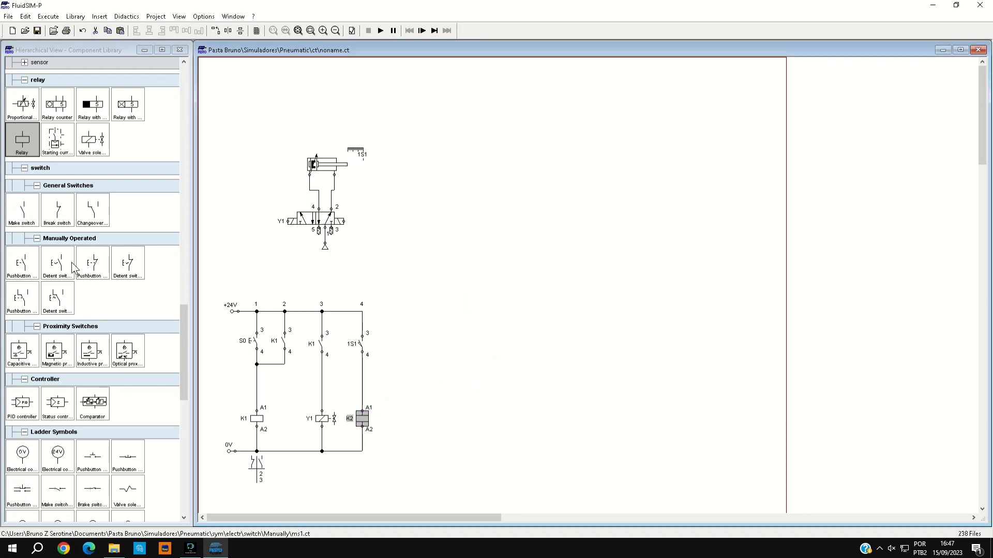
# - Place a valve solenoid to the right of relay K2, wire it to the 0V line and label it Y2
pyautogui.moveTo(93, 140)
pyautogui.mouseDown()
pyautogui.moveTo(328, 338)
pyautogui.moveTo(410, 443)
pyautogui.moveTo(403, 424)
pyautogui.moveTo(361, 451)
pyautogui.mouseUp()
pyautogui.doubleClick(406, 422)
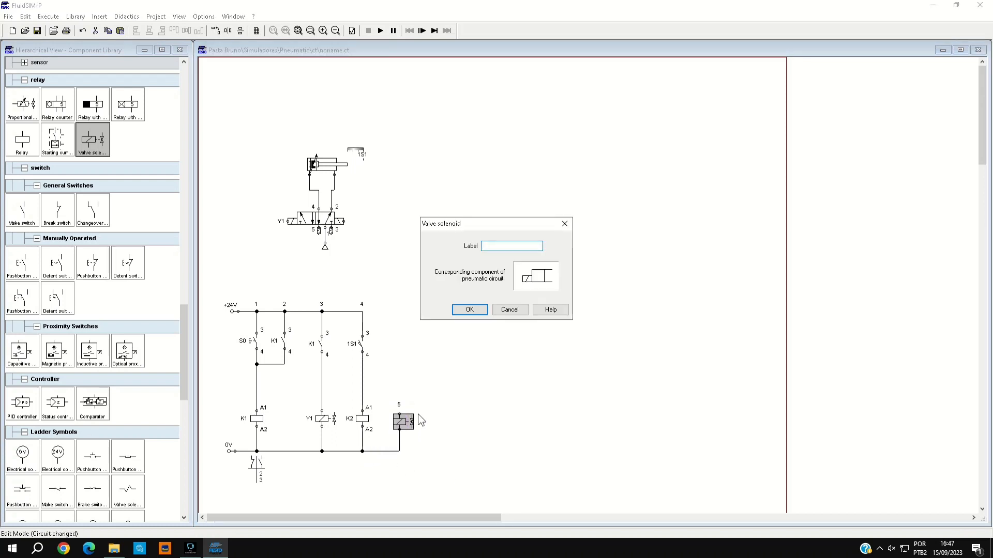
pyautogui.write('Y2')
pyautogui.click(453, 314)
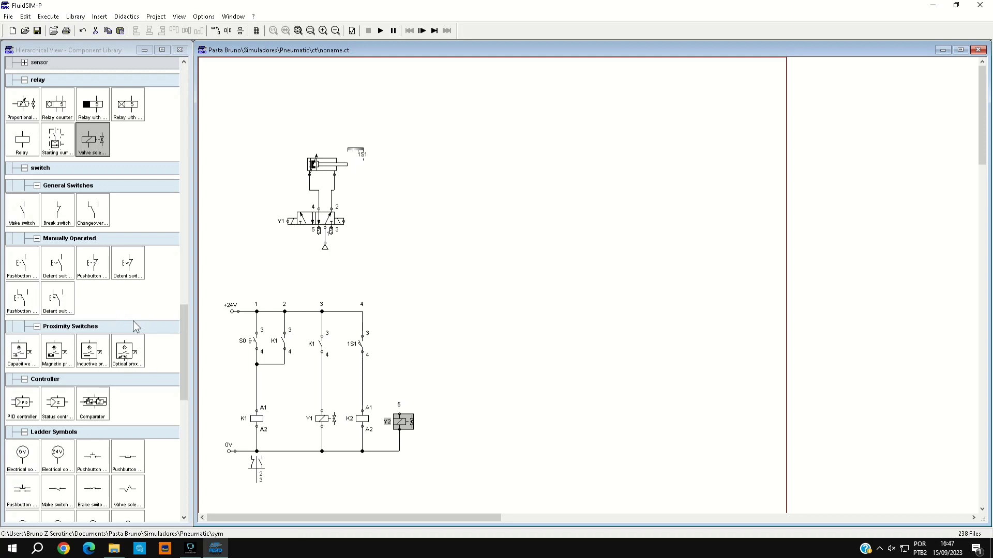
# - Add a make switch labelled K2 in the fifth branch, wired between the +24V line and valve solenoid Y2
pyautogui.click(38, 218)
pyautogui.moveTo(39, 218); pyautogui.dragTo(361, 313)
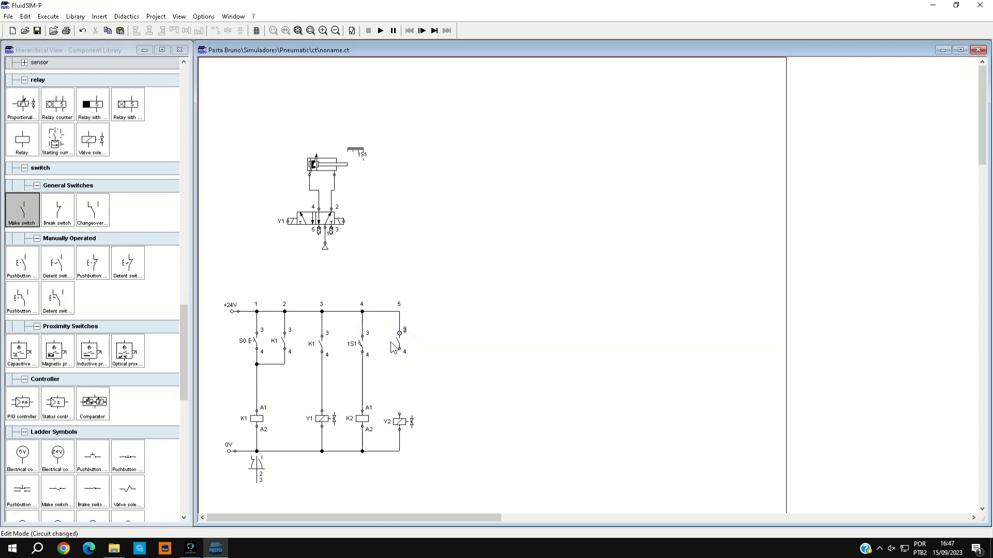
pyautogui.moveTo(397, 349); pyautogui.dragTo(399, 414)
pyautogui.doubleClick(399, 341)
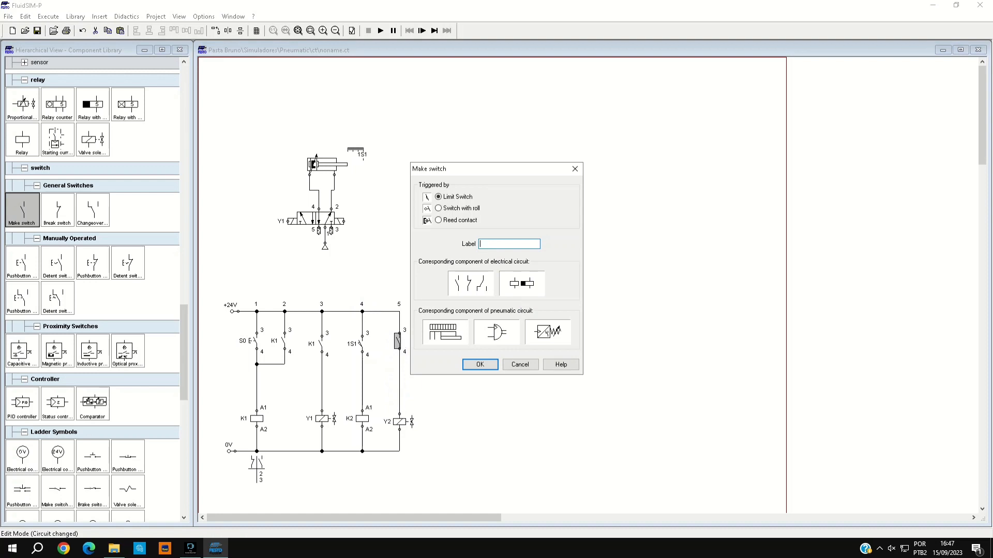
pyautogui.write('K2')
pyautogui.press('Return')
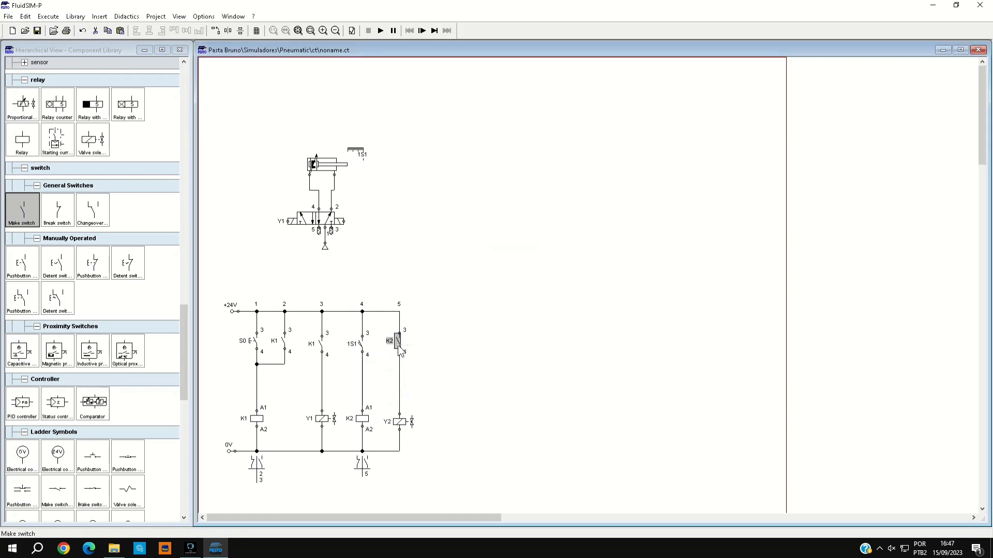
# - Replace the wire above relay coil K1 in the first branch with a break switch wired in series
pyautogui.click(256, 386)
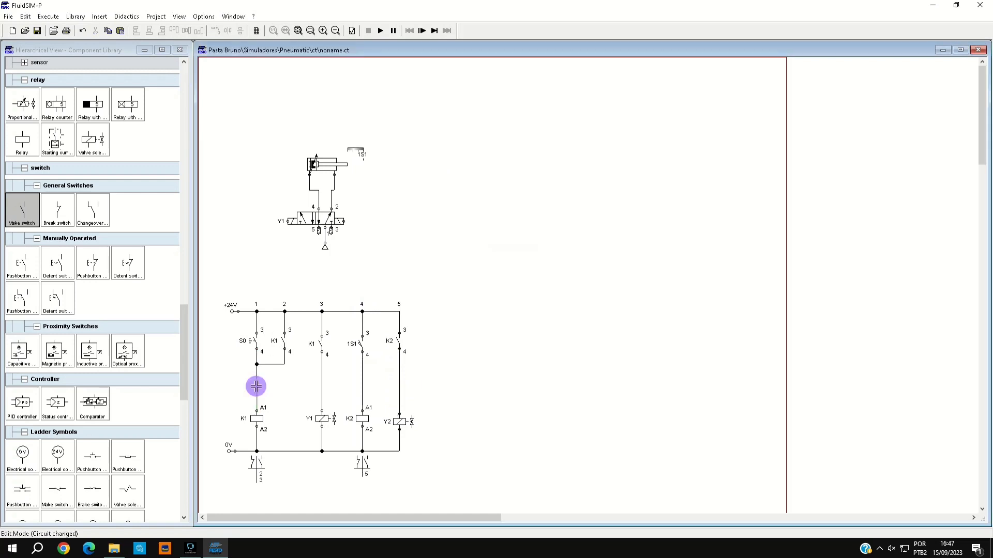
pyautogui.press('Delete')
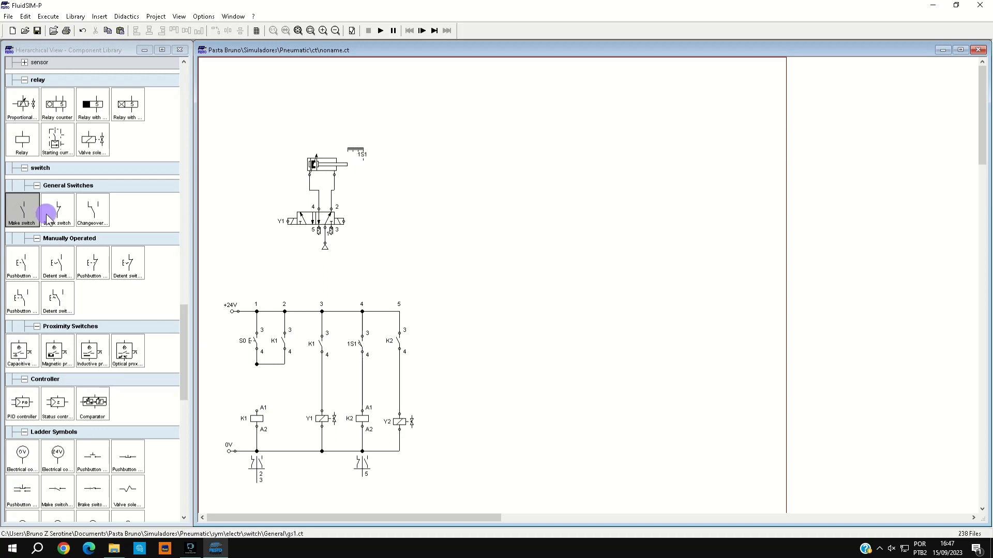
pyautogui.moveTo(47, 215); pyautogui.dragTo(259, 365)
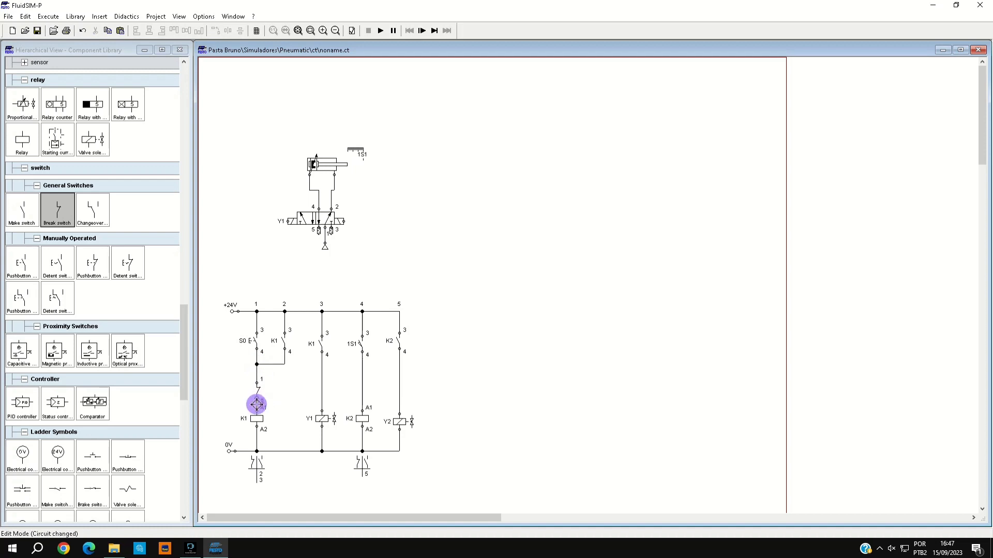
pyautogui.moveTo(257, 404); pyautogui.dragTo(257, 411)
# - Align the upper row of switches by vertical centre, and do the same for the row of relay coils and valve solenoids
pyautogui.moveTo(224, 323); pyautogui.dragTo(442, 371)
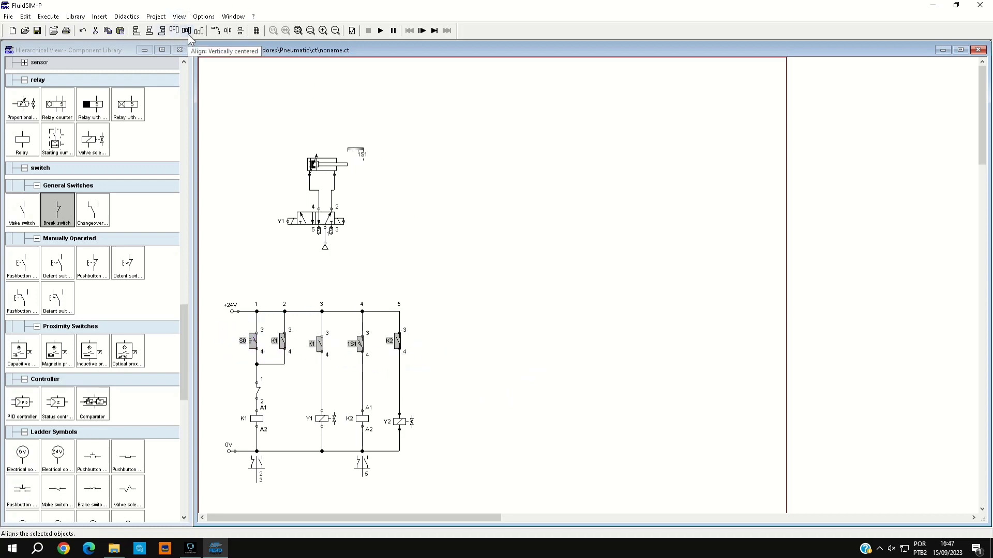
pyautogui.click(186, 31)
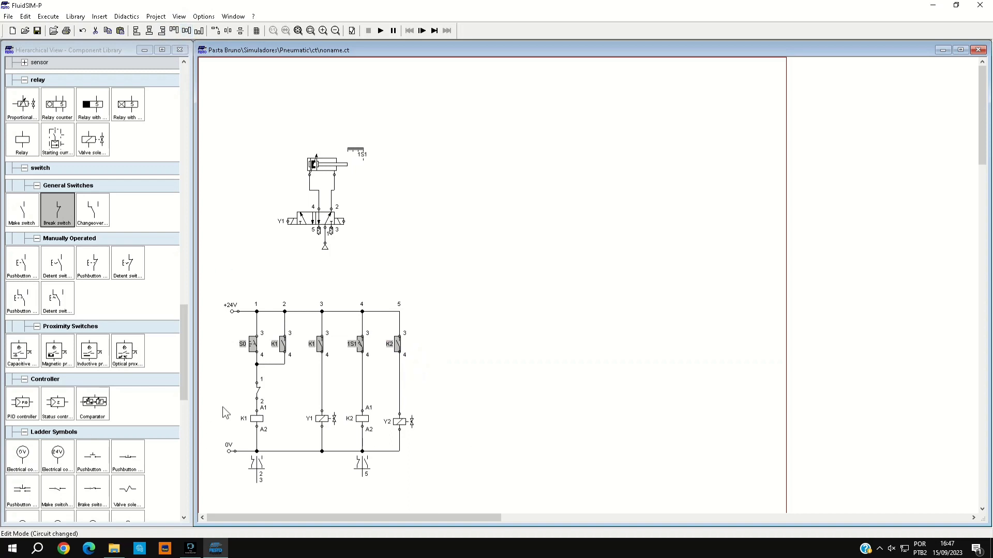
pyautogui.moveTo(222, 408); pyautogui.dragTo(448, 454)
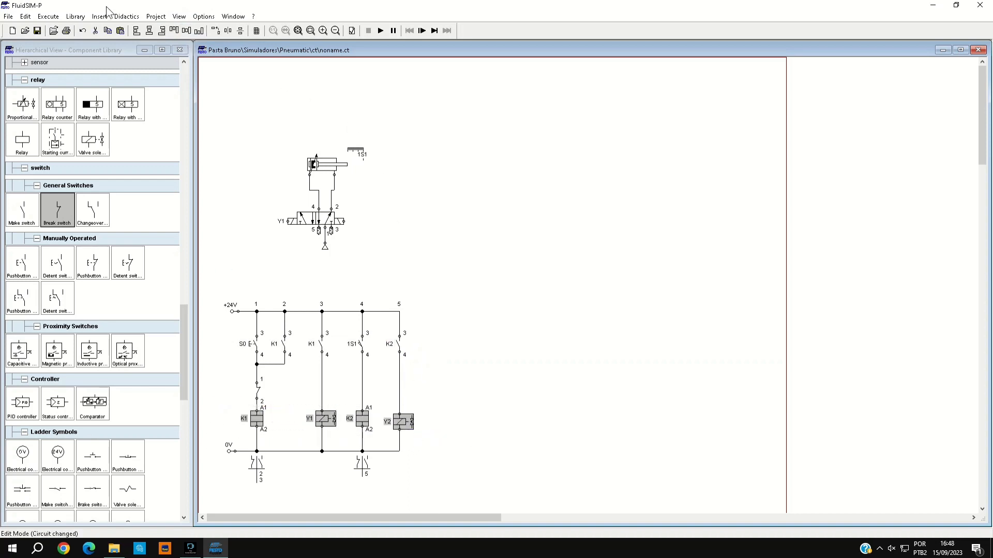
pyautogui.click(186, 32)
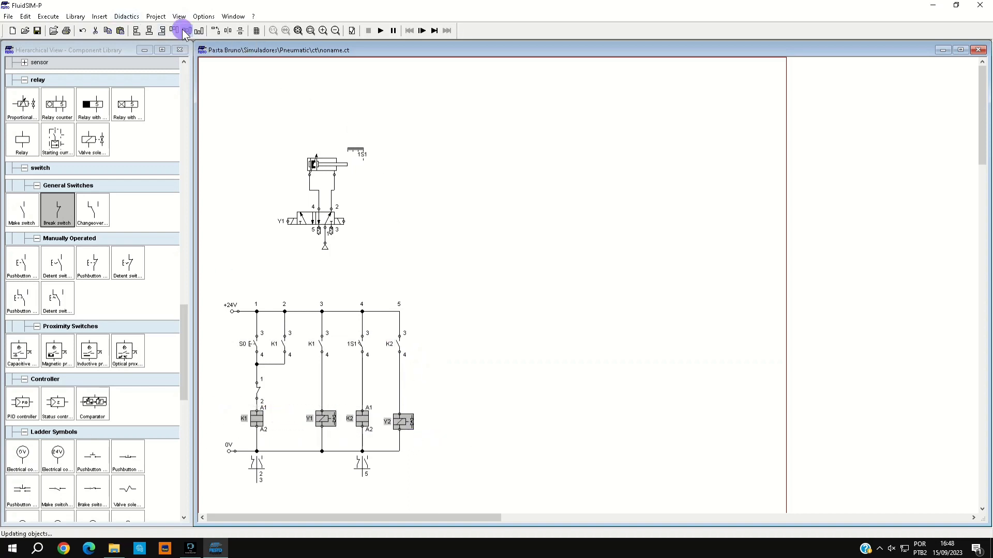
pyautogui.click(228, 365)
# - Label the break switch above relay coil K1 as K2
pyautogui.doubleClick(259, 388)
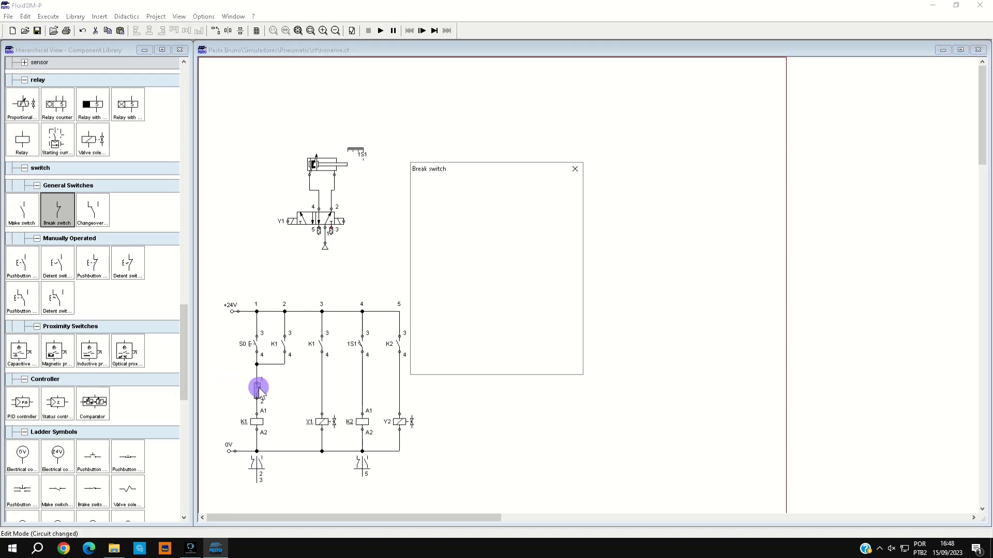
pyautogui.write('K2')
pyautogui.press('Return')
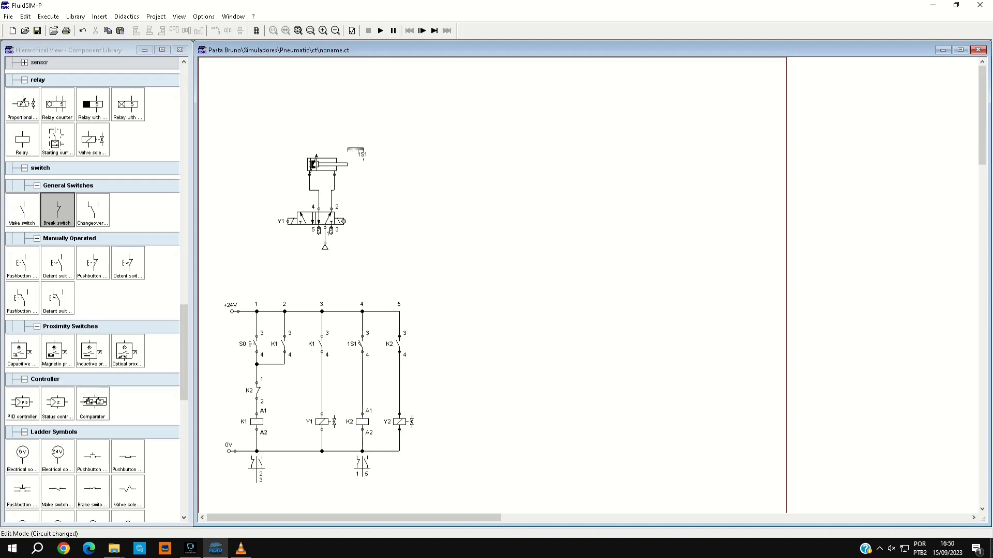
# - Label the solenoid connection on the right side of the directional valve Y2
pyautogui.doubleClick(343, 222)
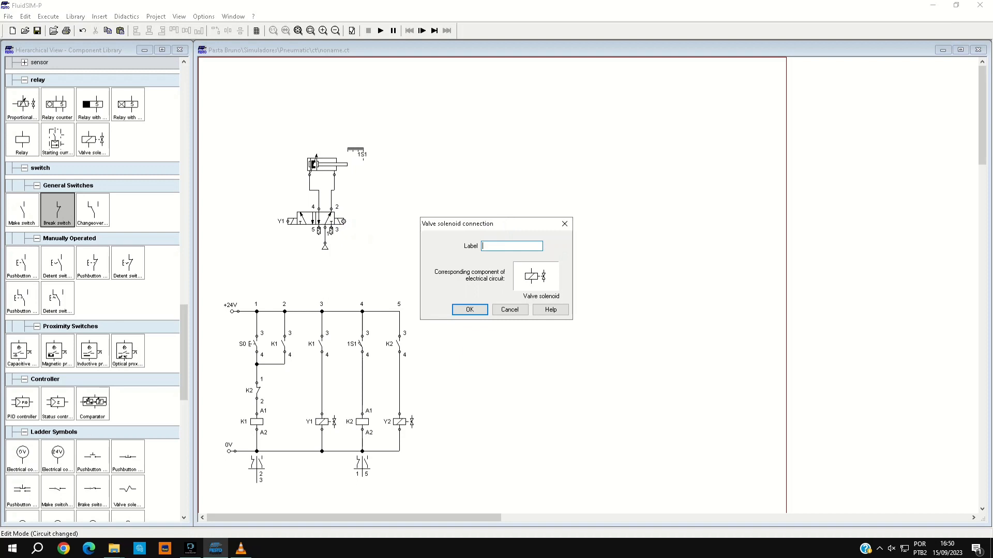
pyautogui.write('Y2')
pyautogui.click(469, 314)
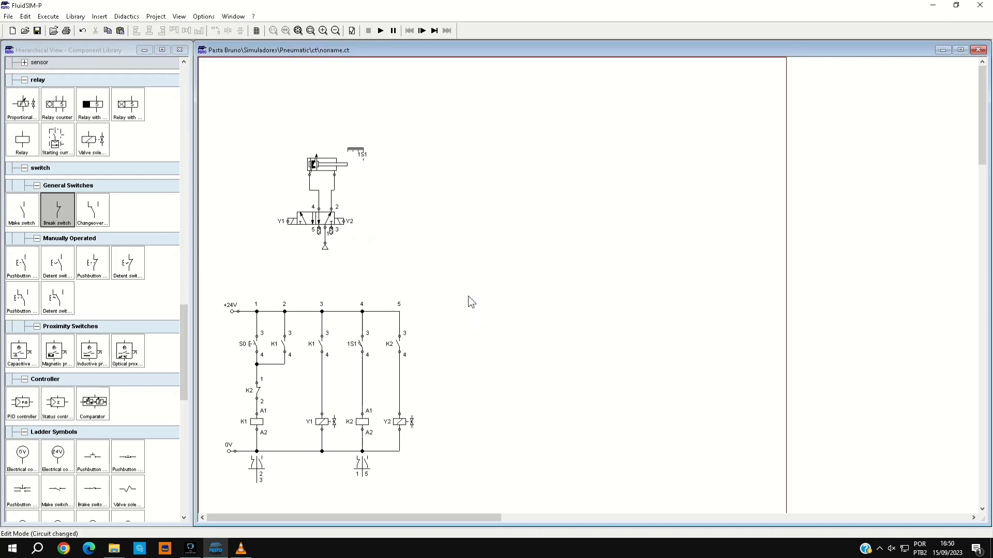
# - Start the simulation and actuate pushbutton S0 to test the cylinder cycle
pyautogui.click(380, 31)
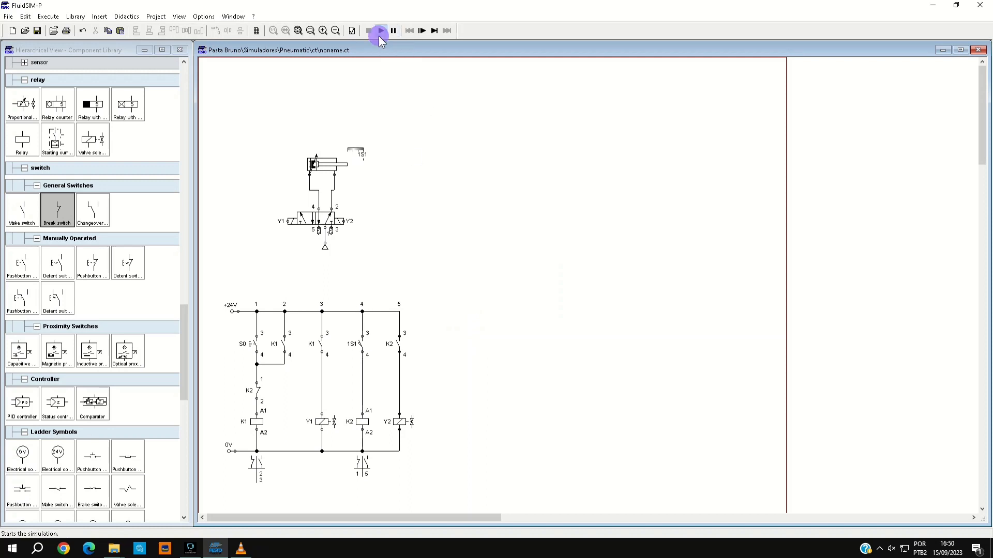
pyautogui.click(251, 338)
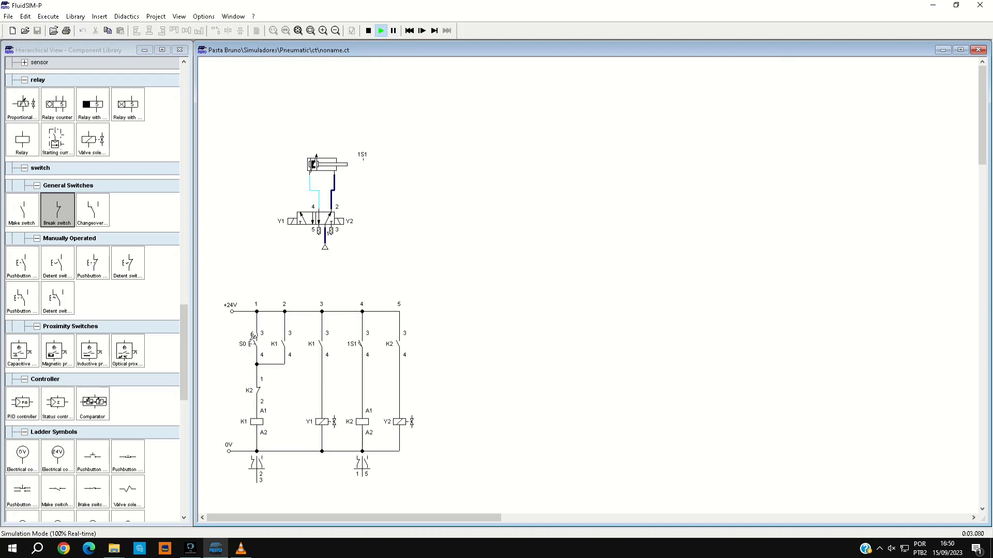
pyautogui.click(257, 344)
# - Set the simulation speed to a slow-motion factor of 1:5 and test the circuit with pushbutton S0 before ending the simulation
pyautogui.click(204, 17)
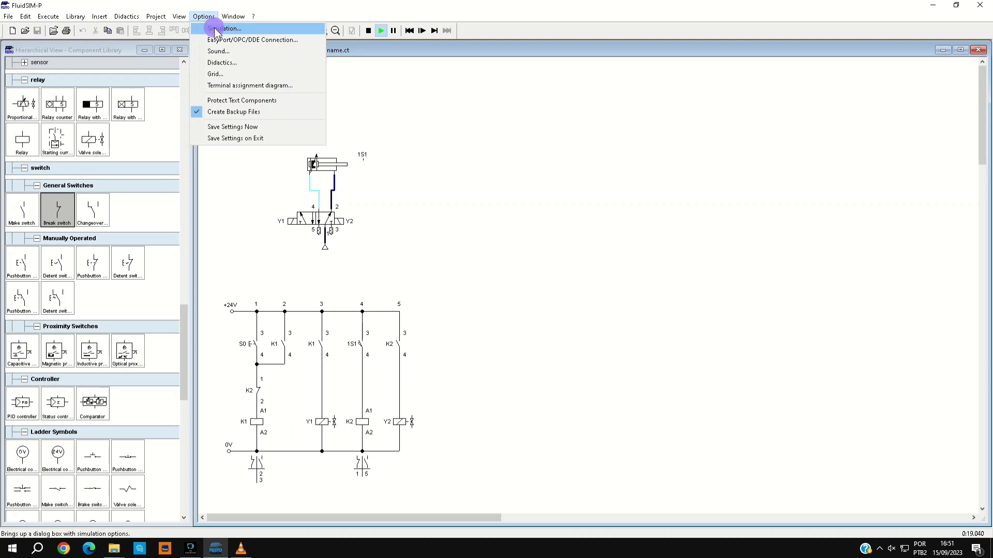
pyautogui.click(215, 29)
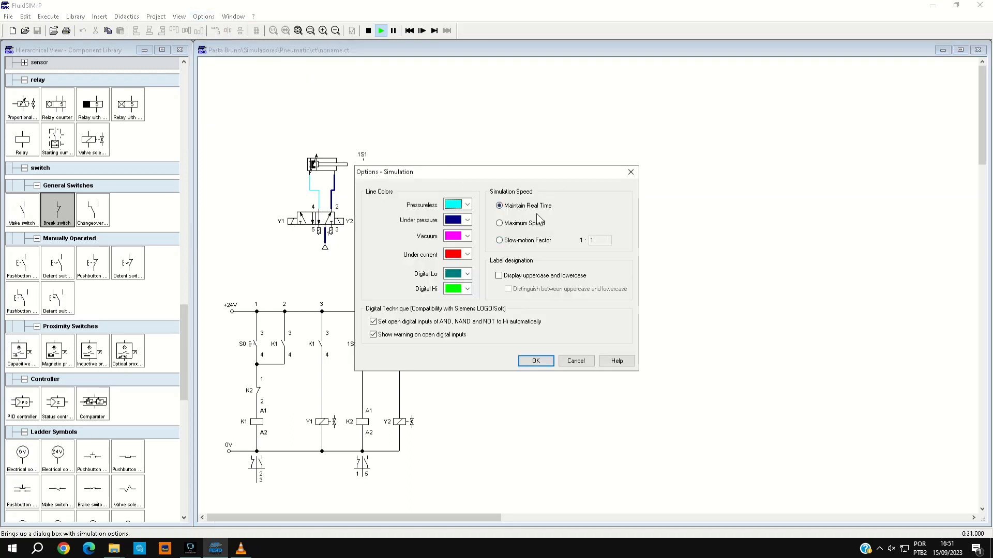
pyautogui.click(516, 240)
pyautogui.moveTo(600, 241); pyautogui.dragTo(589, 240)
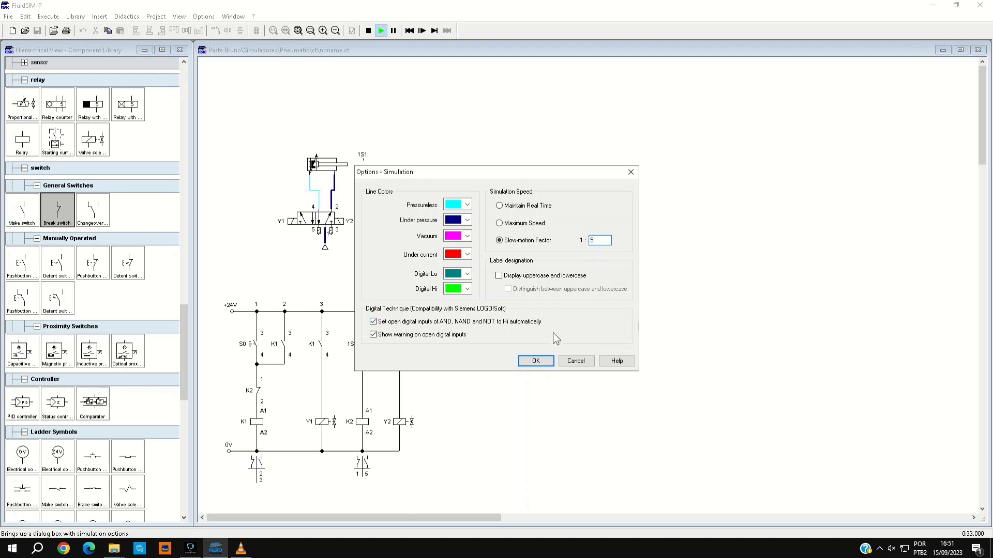
pyautogui.click(536, 361)
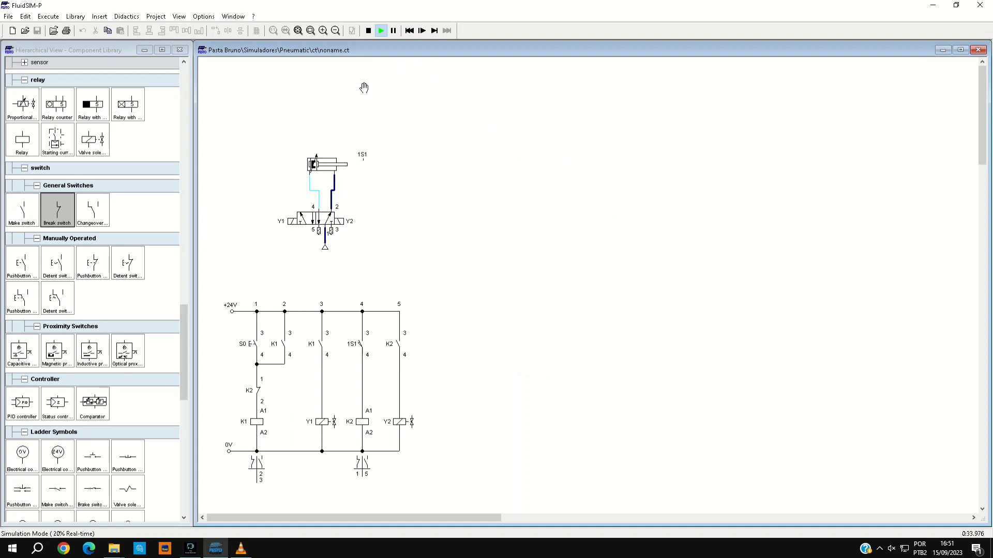
pyautogui.click(253, 345)
pyautogui.click(368, 31)
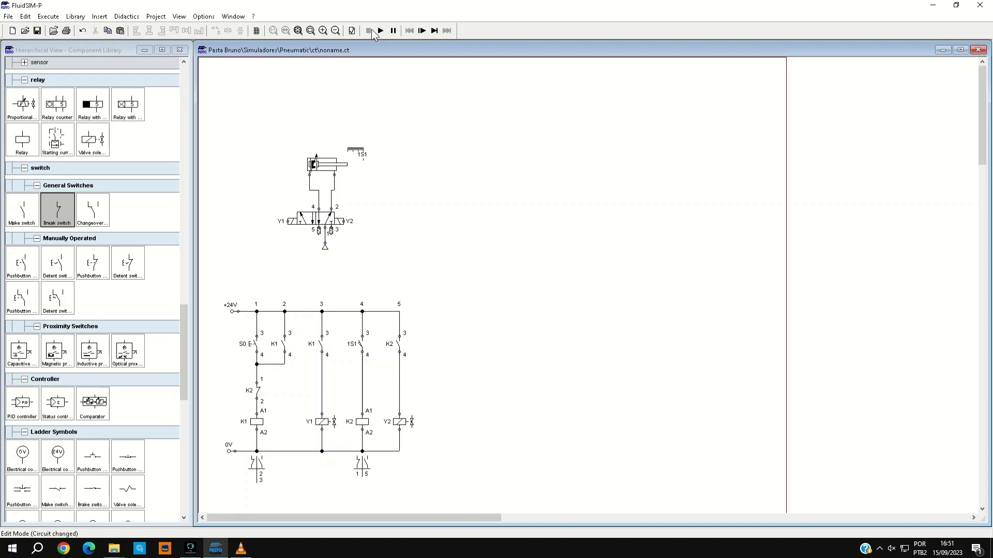
# - Add the text "A+ A-" to the drawing, slightly above and to the left of the cylinder
pyautogui.scroll(-15, 59, 377)
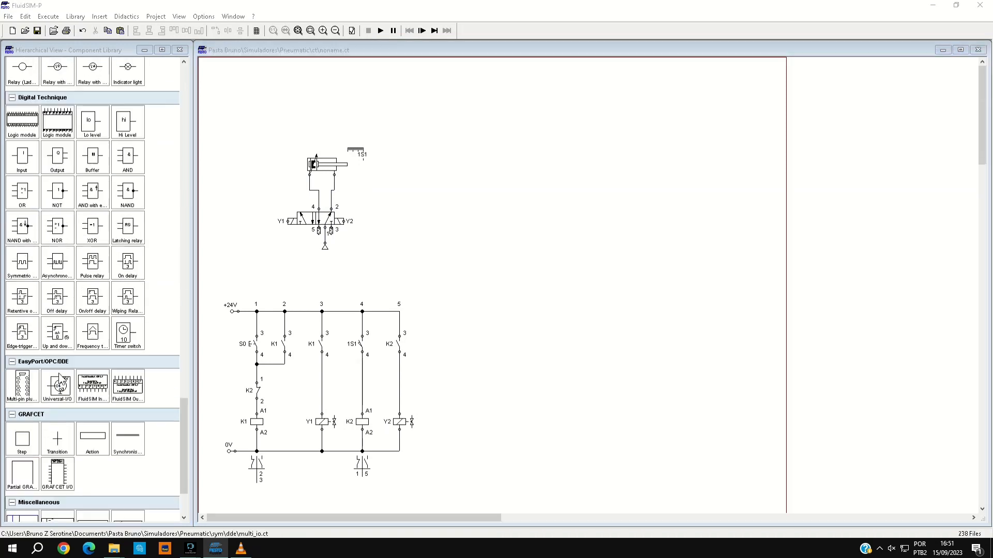
pyautogui.scroll(-3, 63, 390)
pyautogui.moveTo(30, 468); pyautogui.dragTo(262, 125)
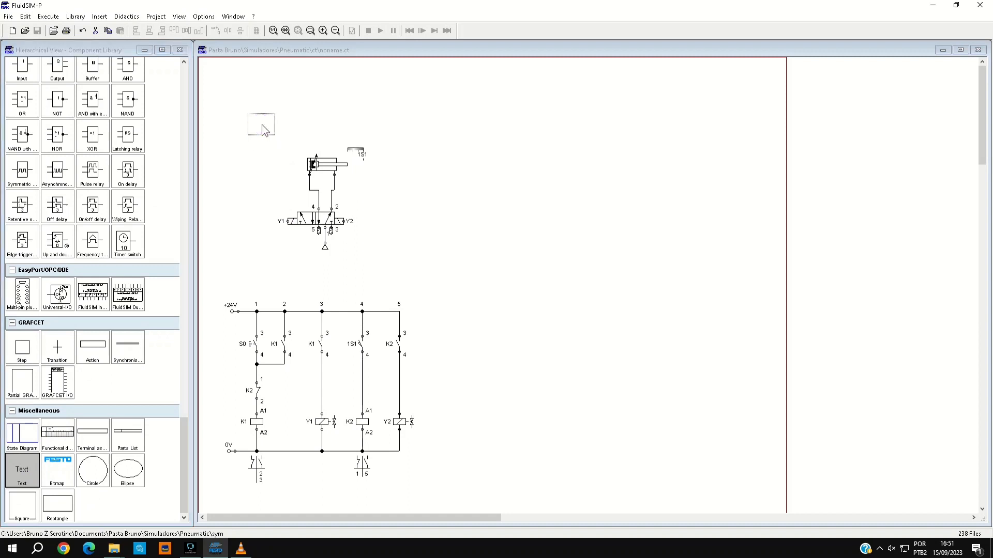
pyautogui.doubleClick(265, 121)
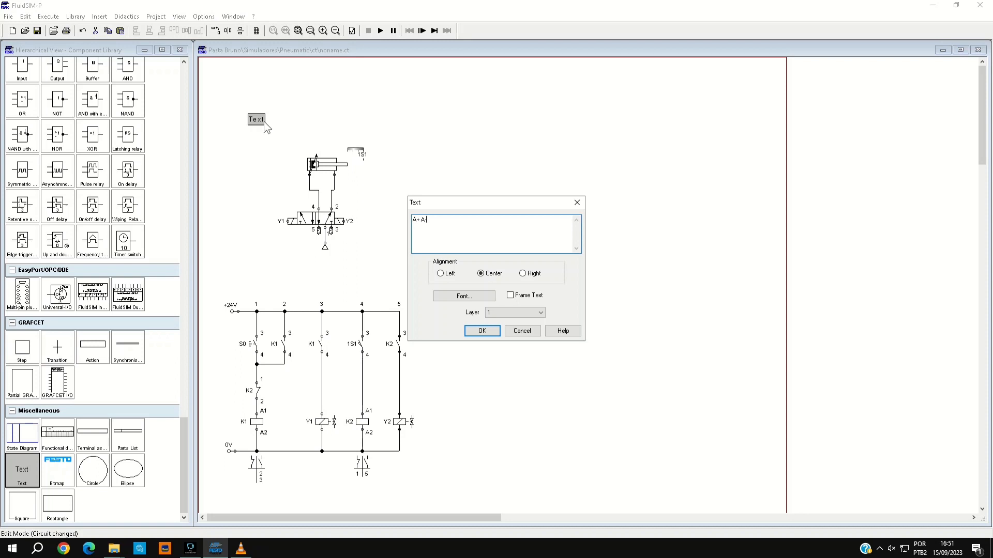
pyautogui.click(482, 331)
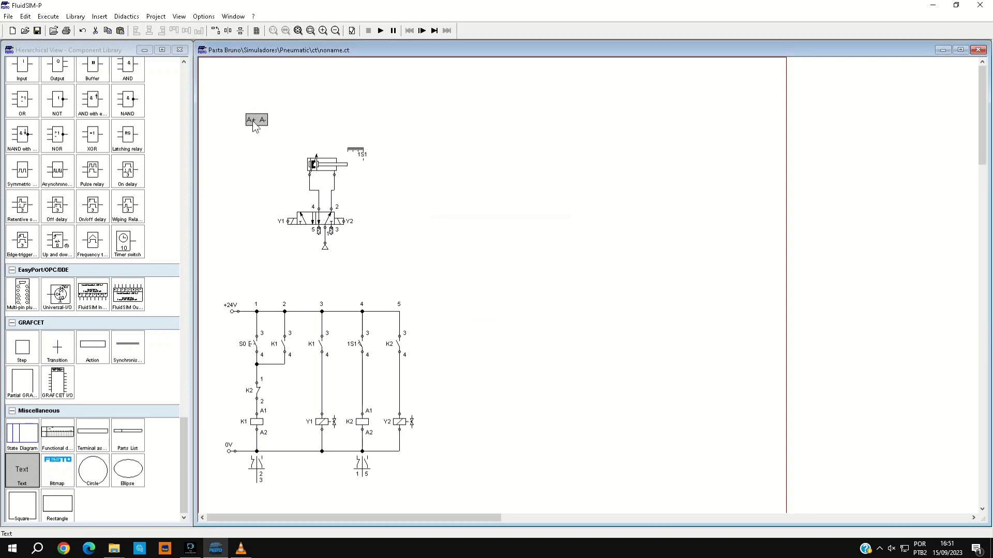
pyautogui.moveTo(254, 124); pyautogui.dragTo(254, 151)
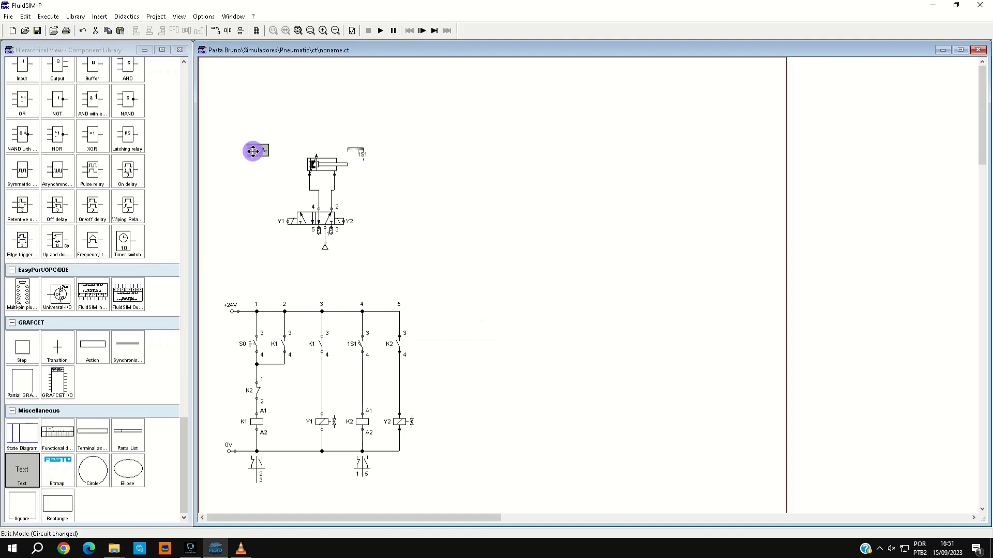
pyautogui.click(544, 257)
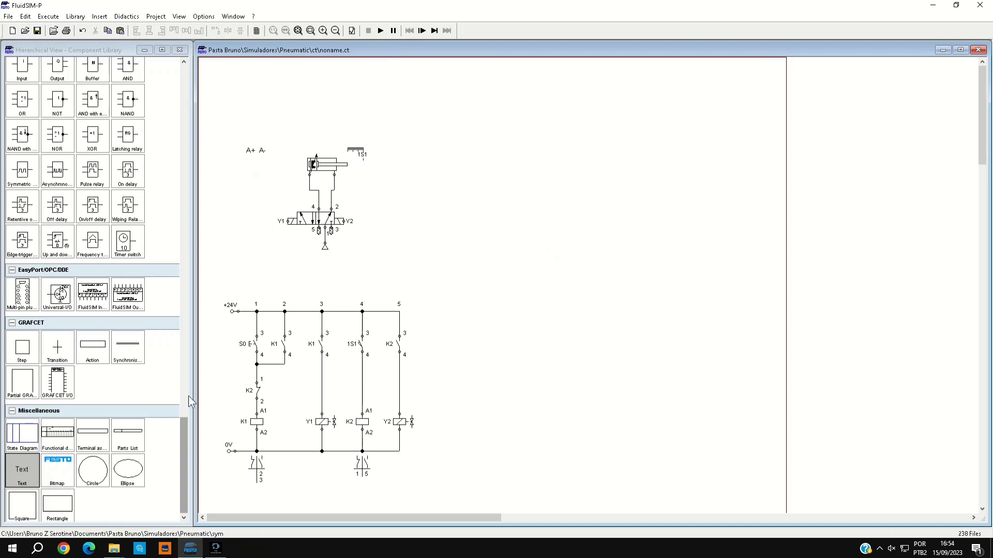
# - Run the slow-motion simulation again, actuating pushbutton S0, and stop it after the cylinder cycle
pyautogui.click(380, 30)
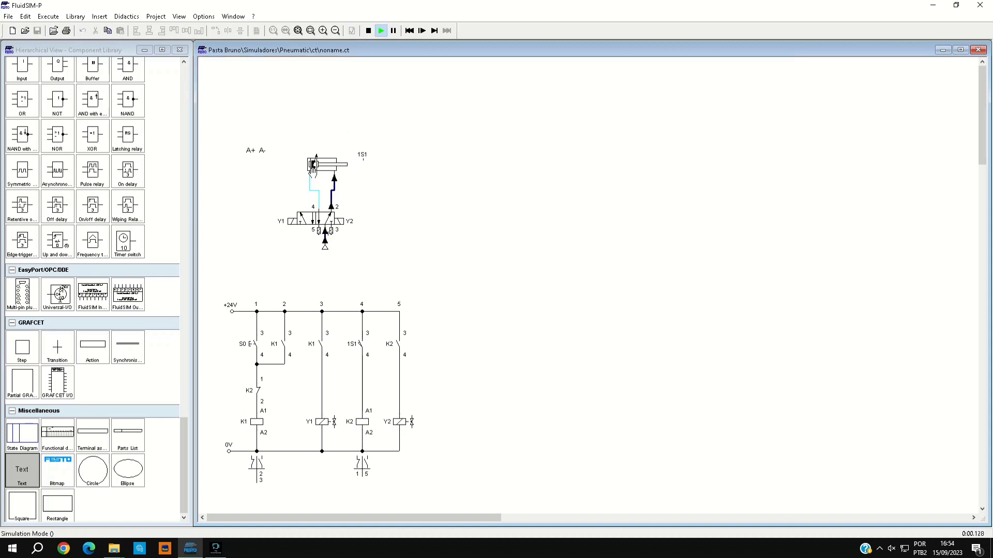
pyautogui.click(252, 336)
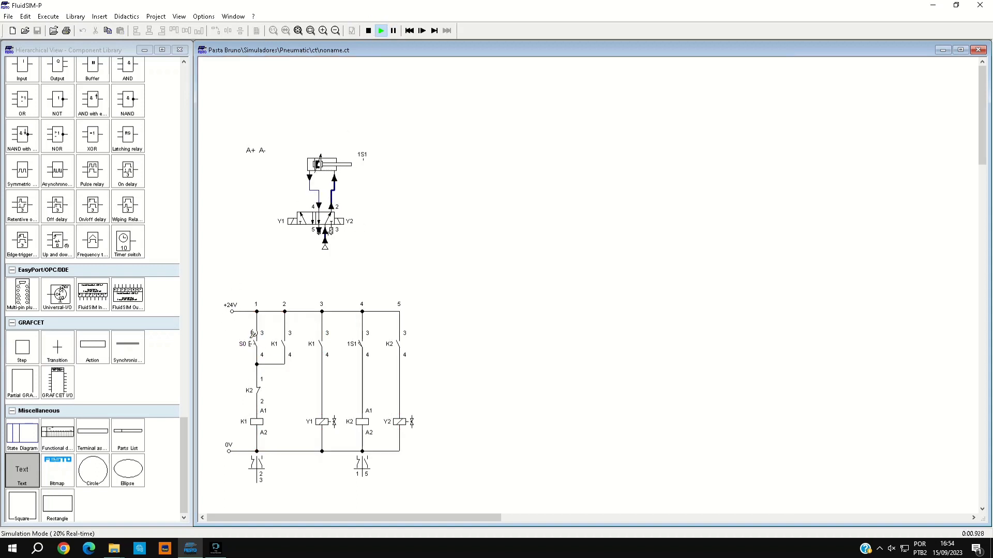
pyautogui.click(368, 30)
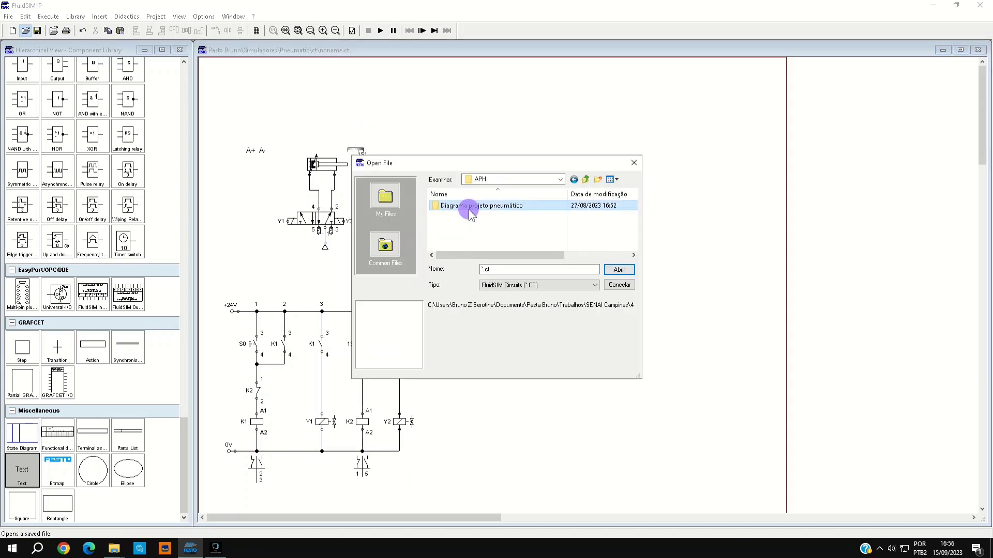
# - Open Diagrama.ct from the Diagrama projeto pneumático folder, look over its circuits and return to the noname.ct drawing
pyautogui.doubleClick(469, 210)
pyautogui.click(468, 209)
pyautogui.click(619, 270)
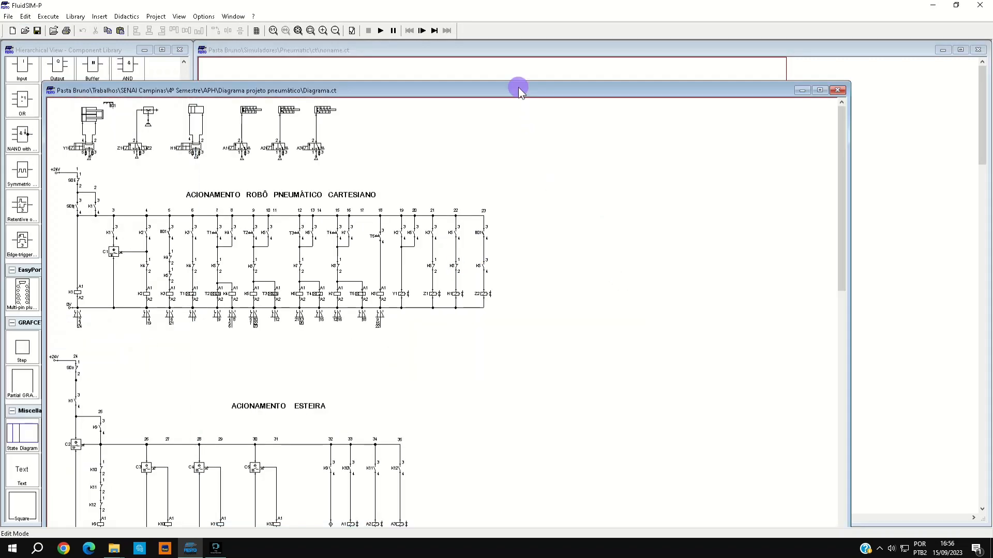
pyautogui.moveTo(519, 87); pyautogui.dragTo(663, 69)
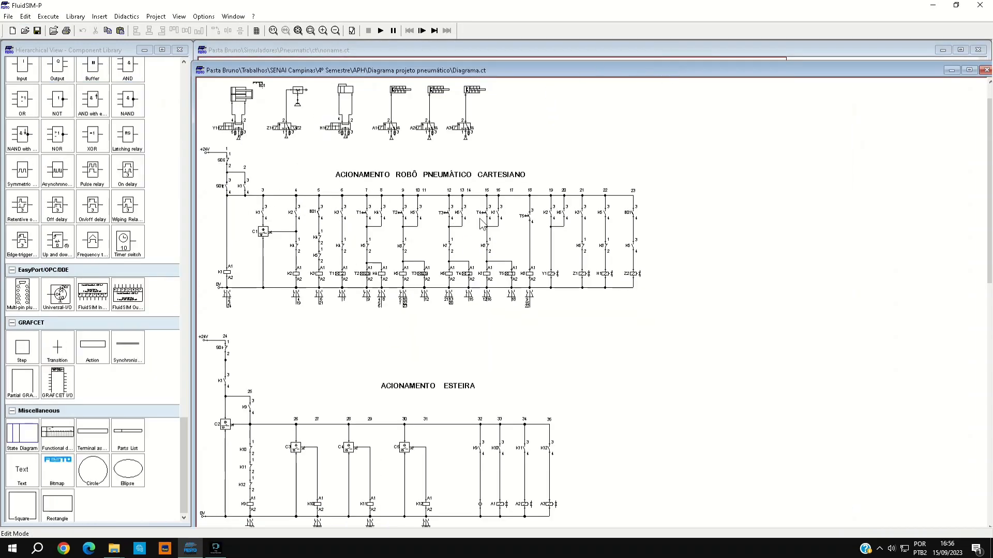
pyautogui.scroll(-1, 989, 277)
pyautogui.scroll(1, 486, 203)
pyautogui.click(580, 60)
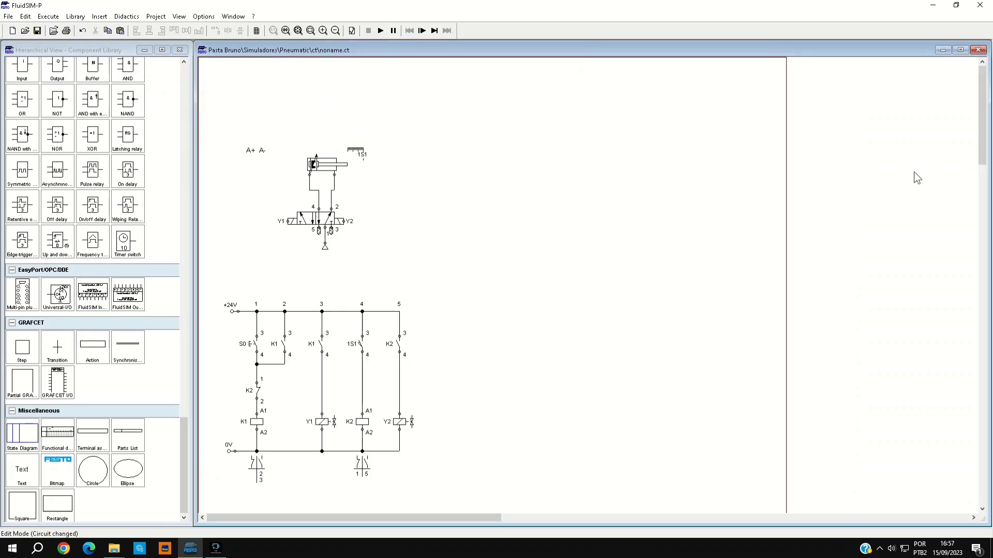